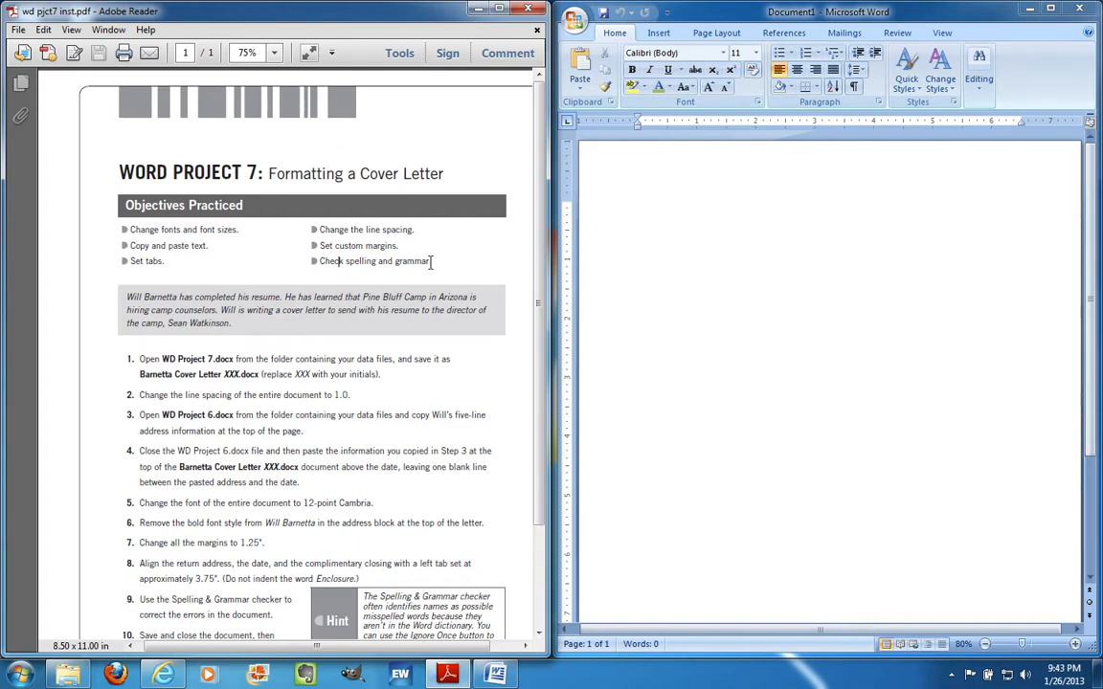
Open WD Project 7 from the word projects folder in Windows Explorer and place its window side by side with the PDF instructions
{"action": "scroll", "coordinate": [431, 261], "scroll_direction": "down", "scroll_amount": 1}
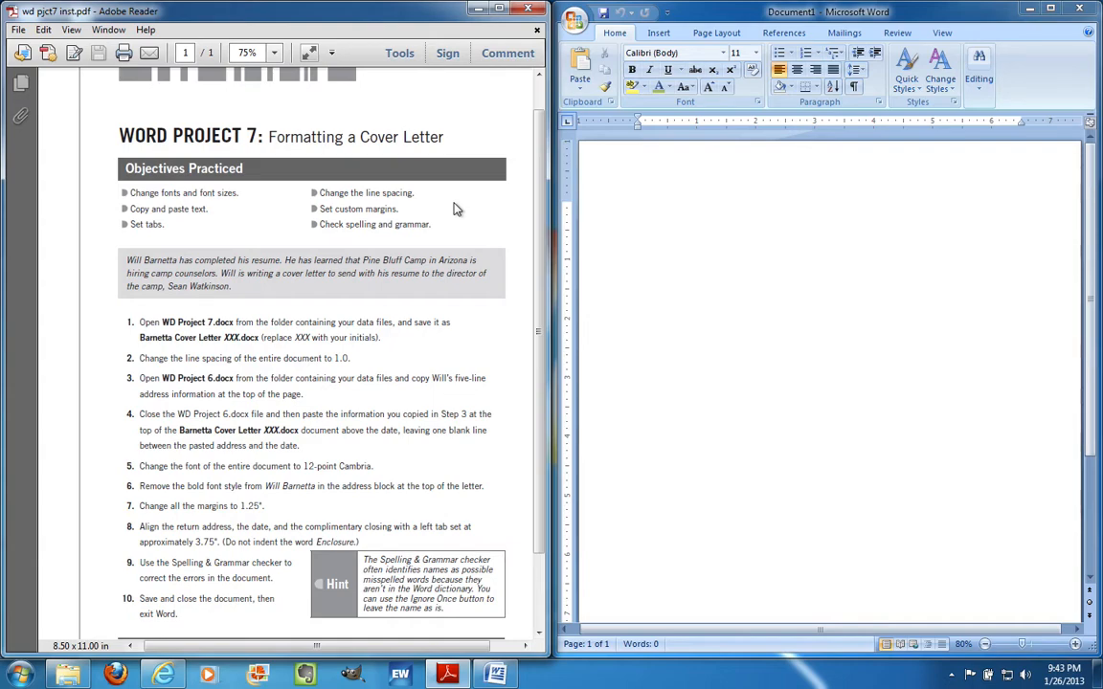
{"action": "left_click_drag", "start_coordinate": [140, 322], "coordinate": [393, 327]}
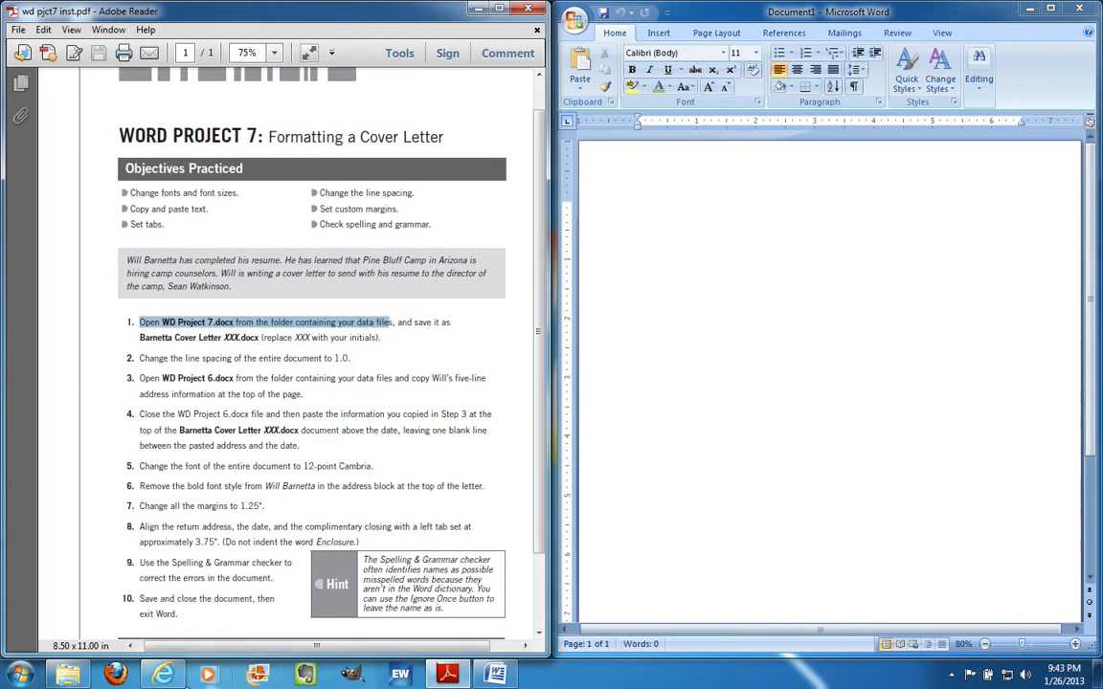
{"action": "left_click", "coordinate": [70, 676]}
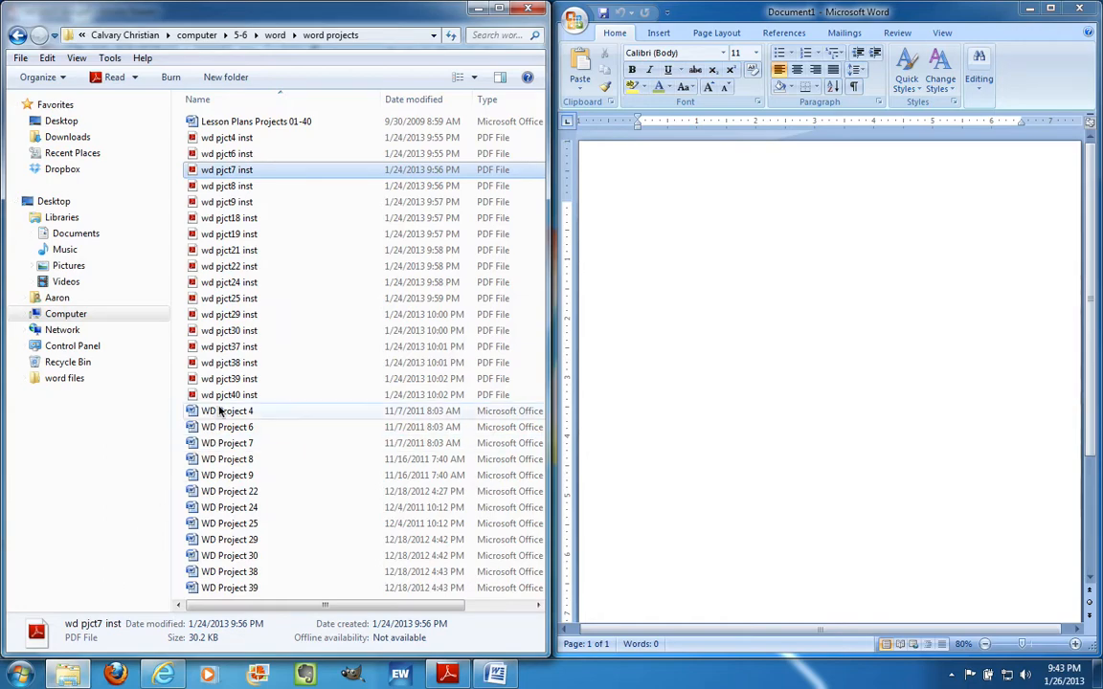
{"action": "double_click", "coordinate": [206, 443]}
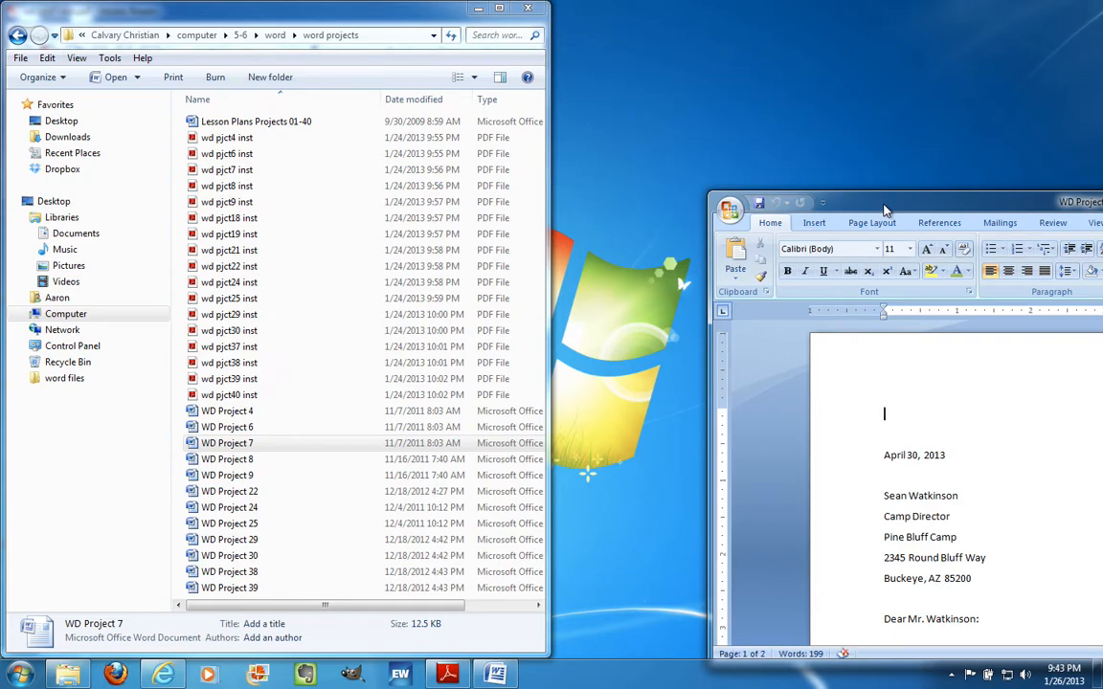
{"action": "left_click_drag", "start_coordinate": [885, 209], "coordinate": [1102, 171]}
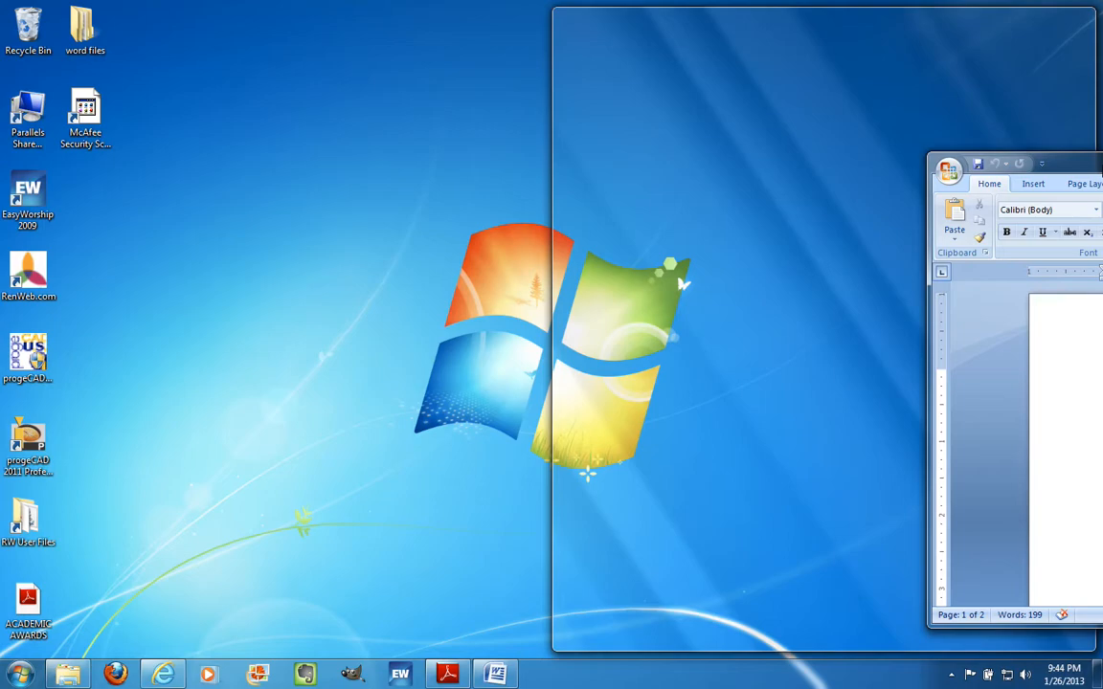
{"action": "left_click_drag", "start_coordinate": [1102, 171], "coordinate": [1099, 168]}
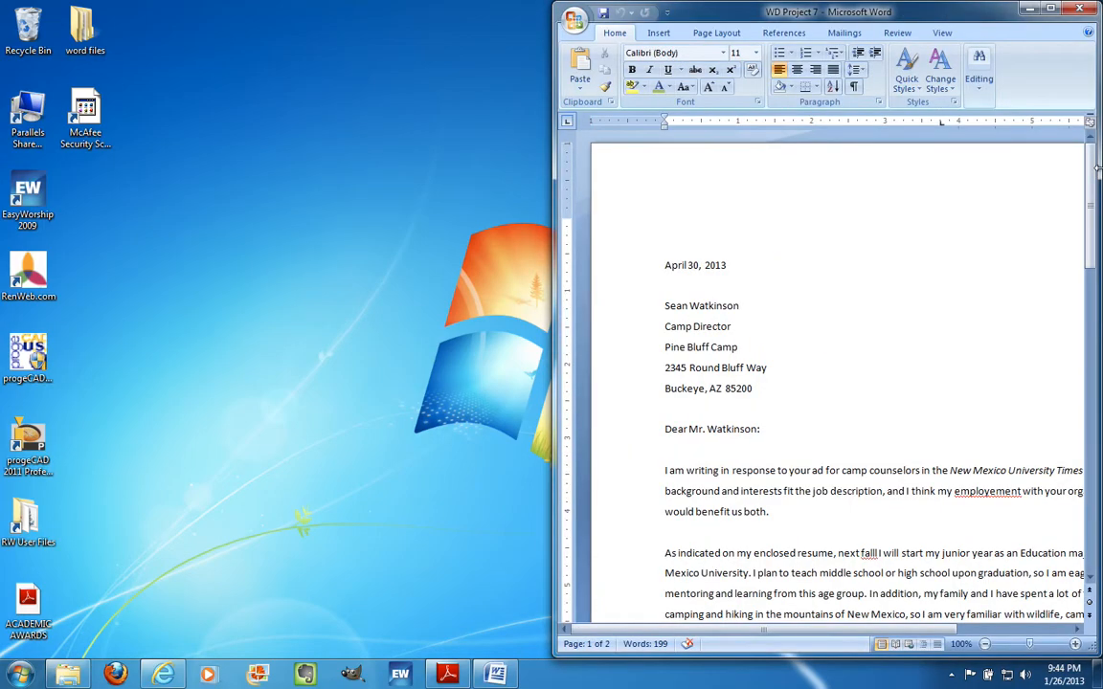
{"action": "left_click", "coordinate": [449, 673]}
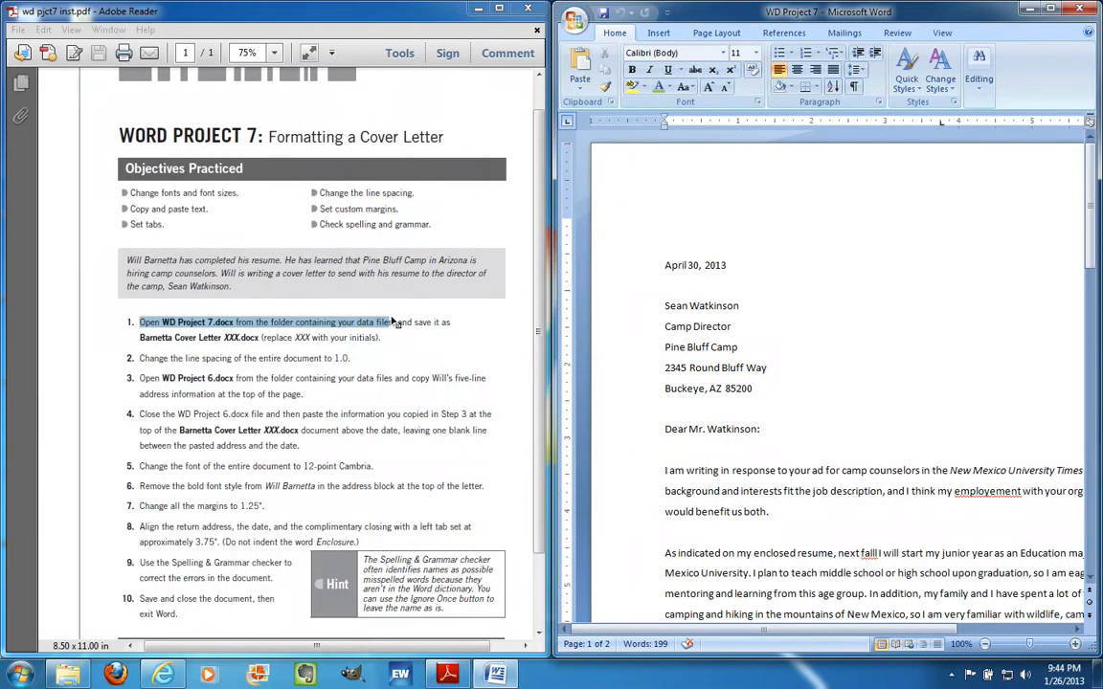
Save the document under the new name Barnetta Cover Letter ADE in the examples folder inside the word folder
{"action": "left_click_drag", "start_coordinate": [412, 320], "coordinate": [381, 339]}
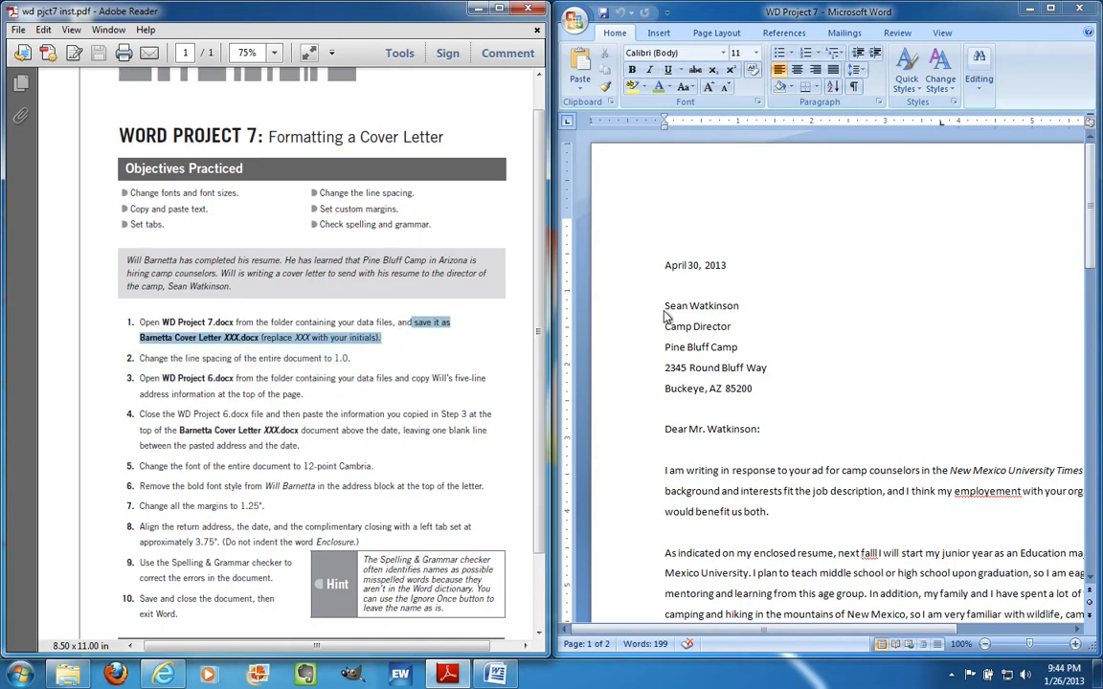
{"action": "left_click", "coordinate": [802, 303]}
{"action": "left_click", "coordinate": [575, 19]}
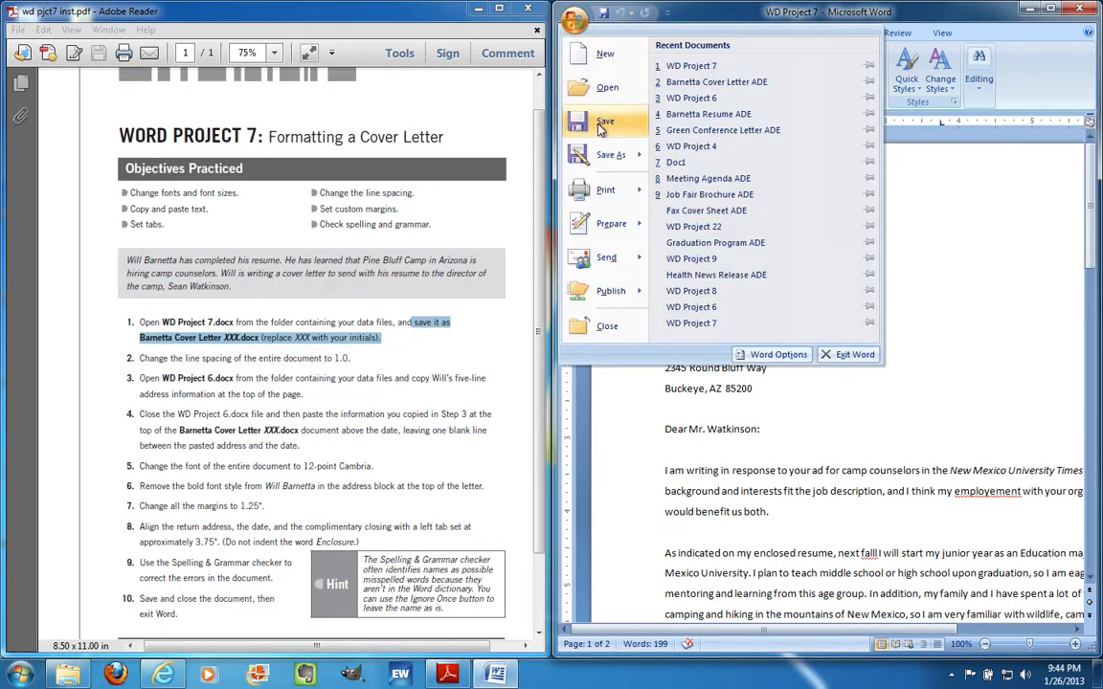
{"action": "left_click", "coordinate": [603, 156]}
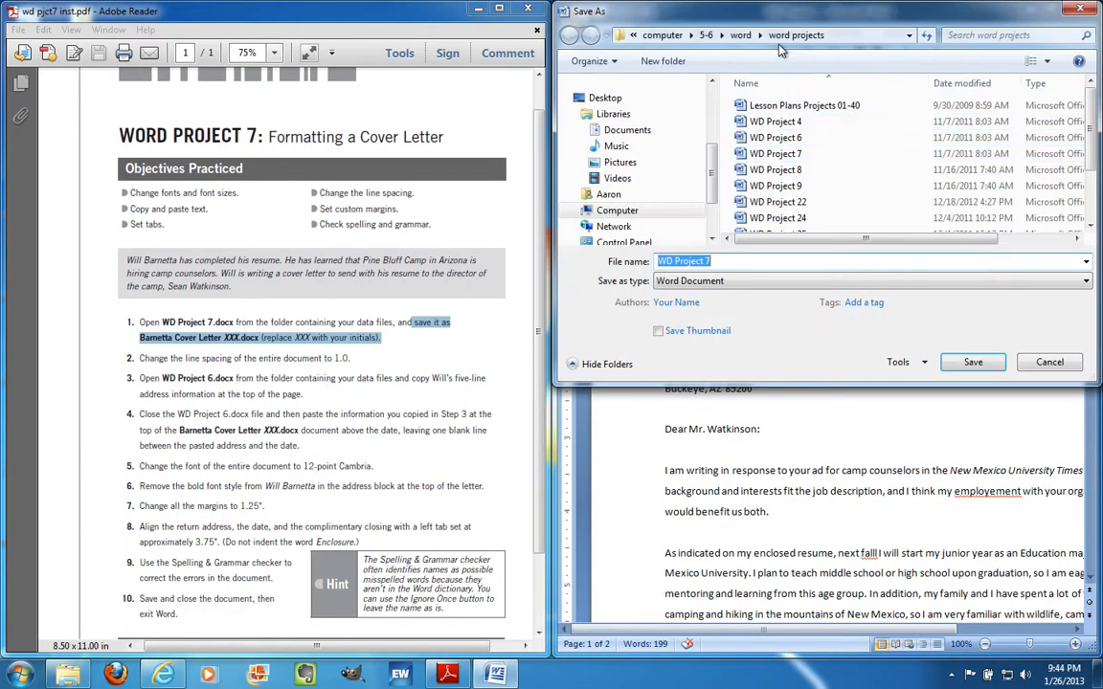
{"action": "left_click", "coordinate": [740, 34]}
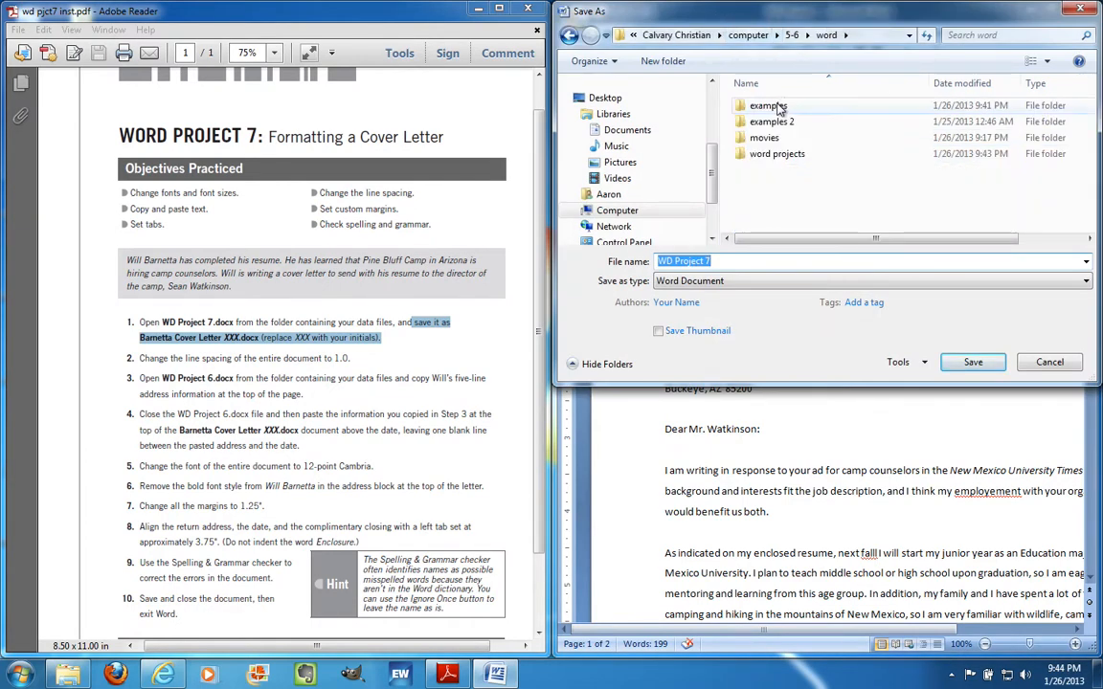
{"action": "left_click", "coordinate": [773, 107]}
{"action": "double_click", "coordinate": [779, 107]}
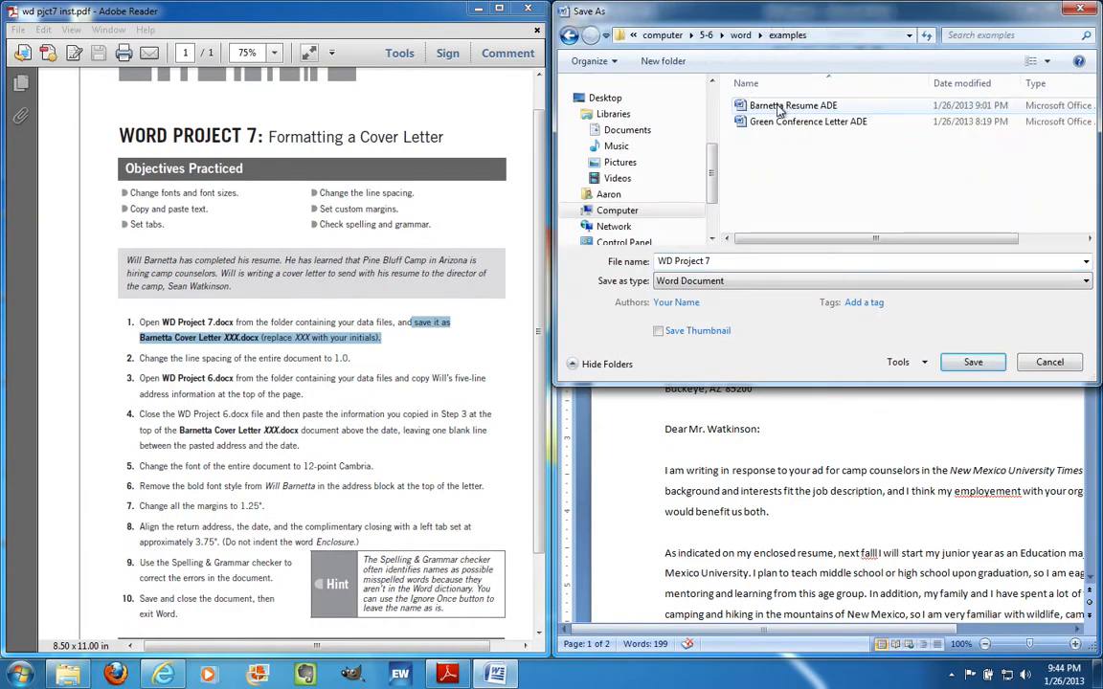
{"action": "left_click", "coordinate": [720, 261]}
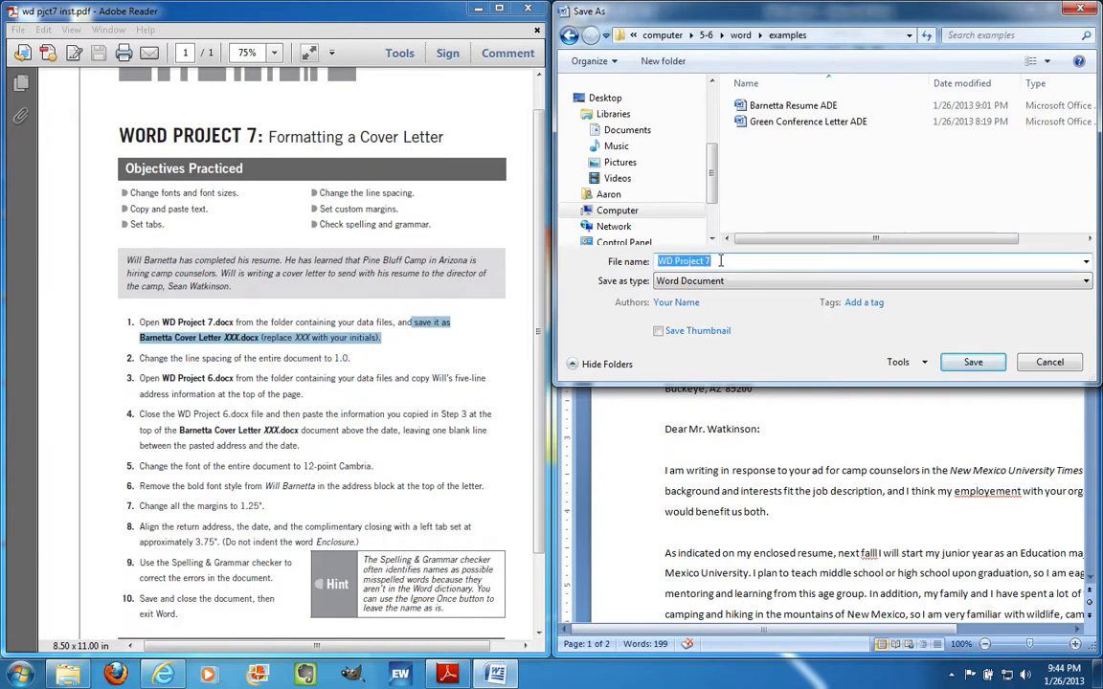
{"action": "type", "text": "Barnetta Cover Letter ADE"}
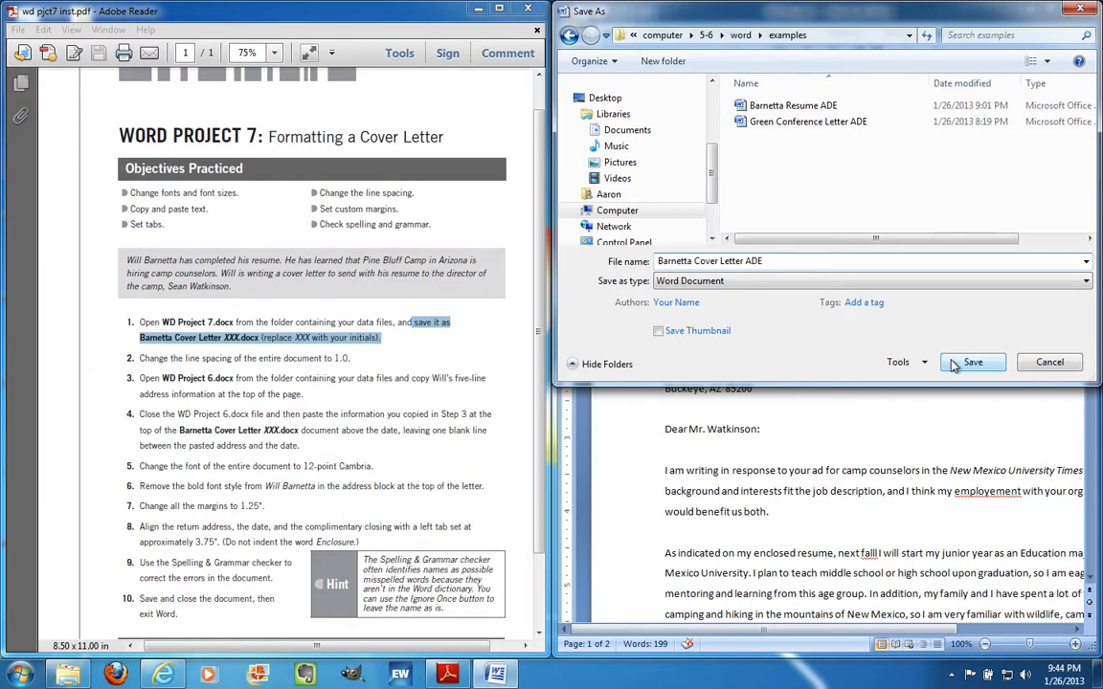
{"action": "left_click", "coordinate": [971, 363]}
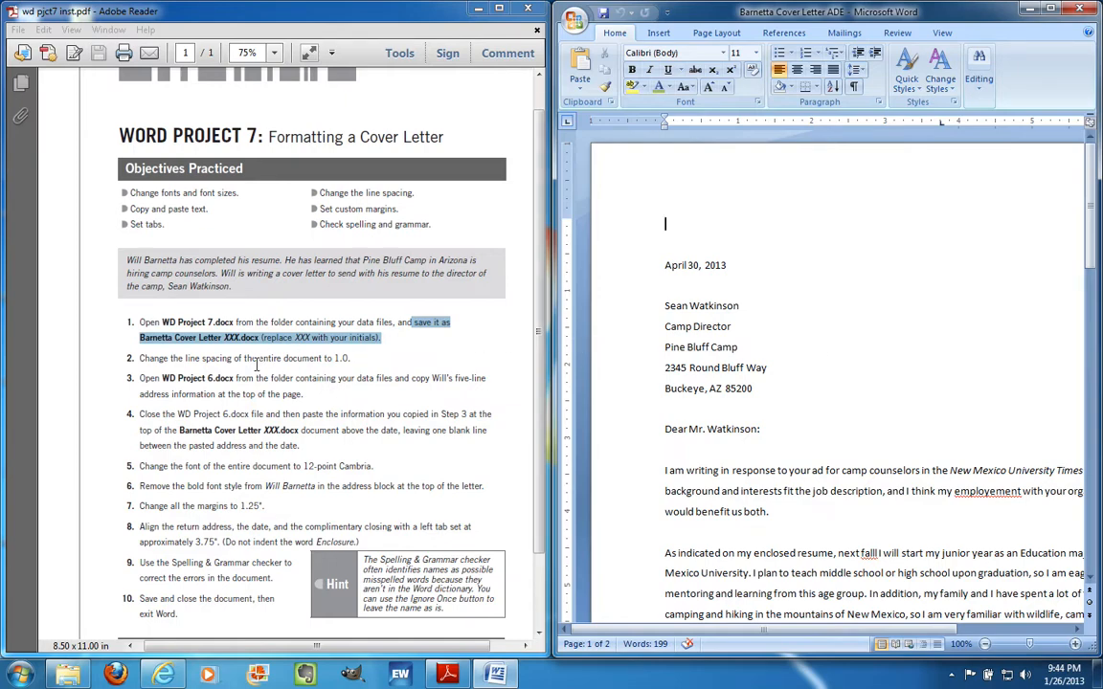
Change the line spacing of the entire cover letter to 1.0
{"action": "left_click", "coordinate": [823, 160]}
{"action": "left_click", "coordinate": [188, 357]}
{"action": "left_click_drag", "start_coordinate": [137, 358], "coordinate": [351, 358]}
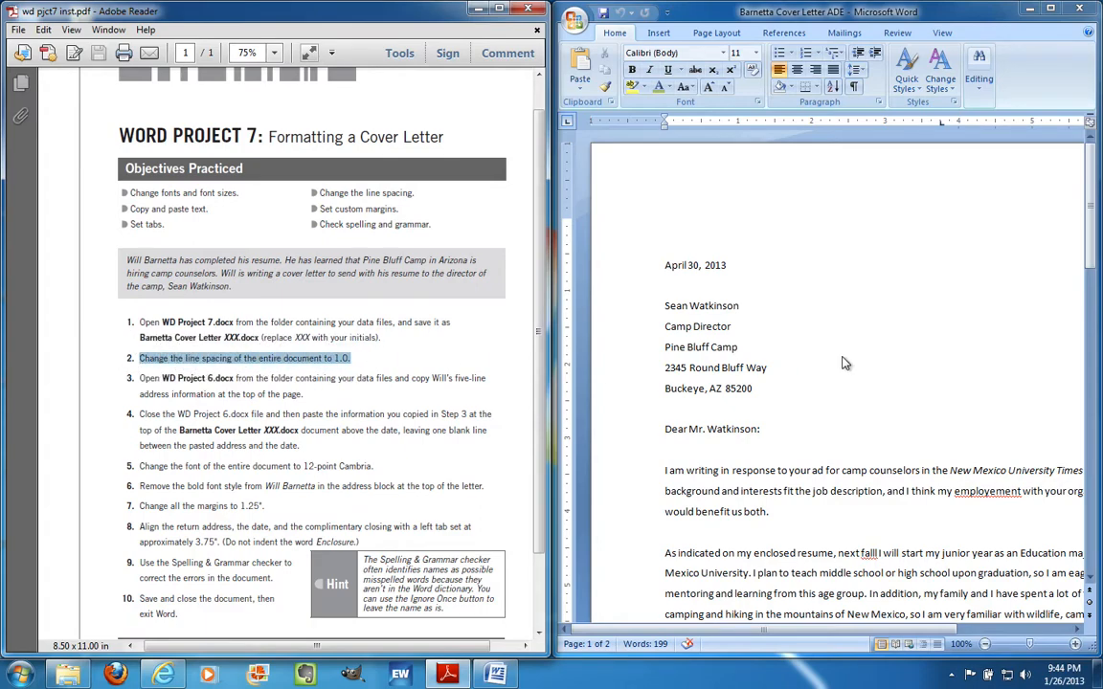
{"action": "scroll", "coordinate": [844, 363], "scroll_direction": "down", "scroll_amount": 2}
{"action": "scroll", "coordinate": [845, 362], "scroll_direction": "up", "scroll_amount": 2}
{"action": "left_click", "coordinate": [845, 362]}
{"action": "scroll", "coordinate": [842, 359], "scroll_direction": "down", "scroll_amount": 1}
{"action": "left_click", "coordinate": [704, 284]}
{"action": "left_click", "coordinate": [706, 274]}
{"action": "left_click", "coordinate": [708, 254]}
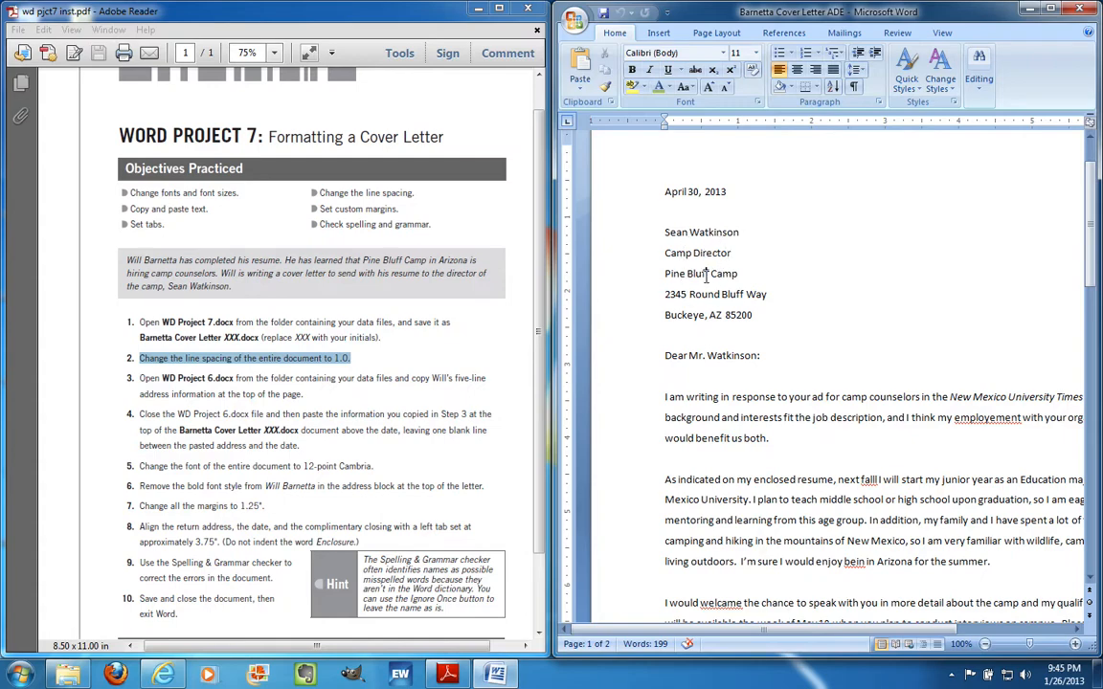
{"action": "left_click", "coordinate": [807, 240]}
{"action": "key", "text": "ctrl+a"}
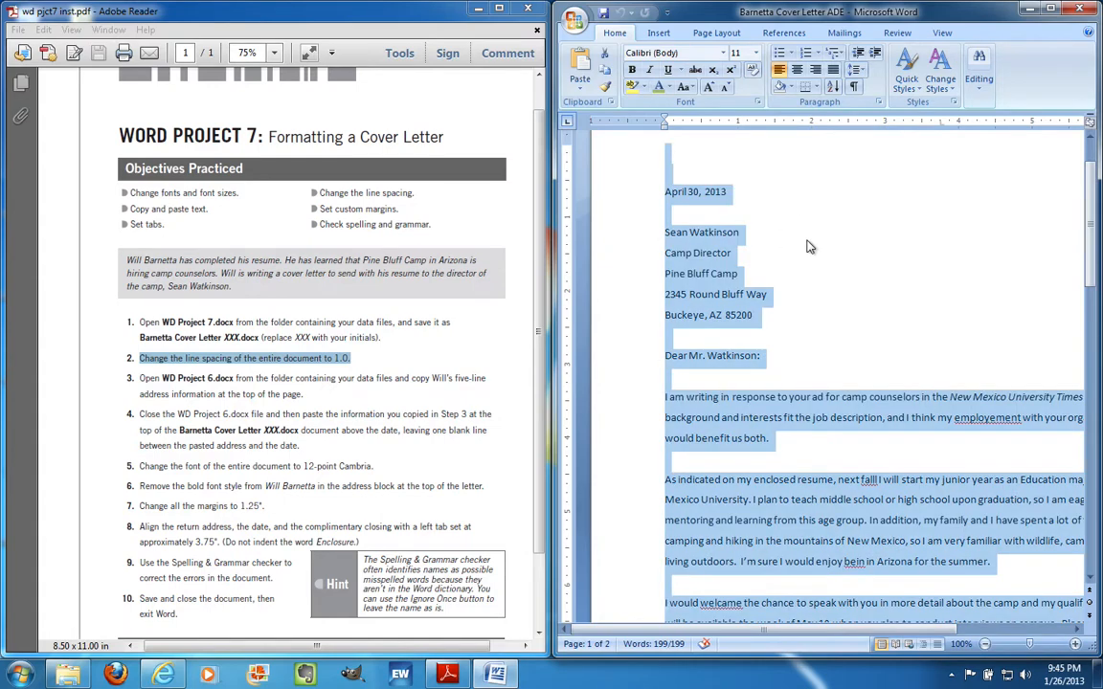
{"action": "left_click", "coordinate": [858, 72]}
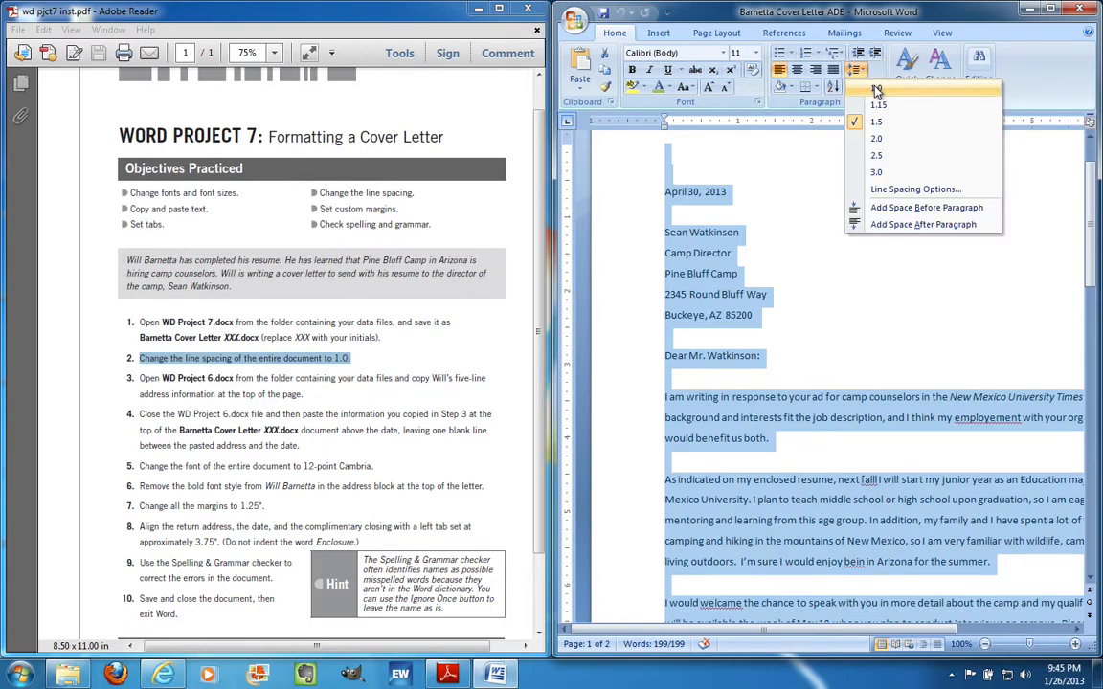
{"action": "left_click", "coordinate": [876, 87]}
{"action": "left_click", "coordinate": [817, 226]}
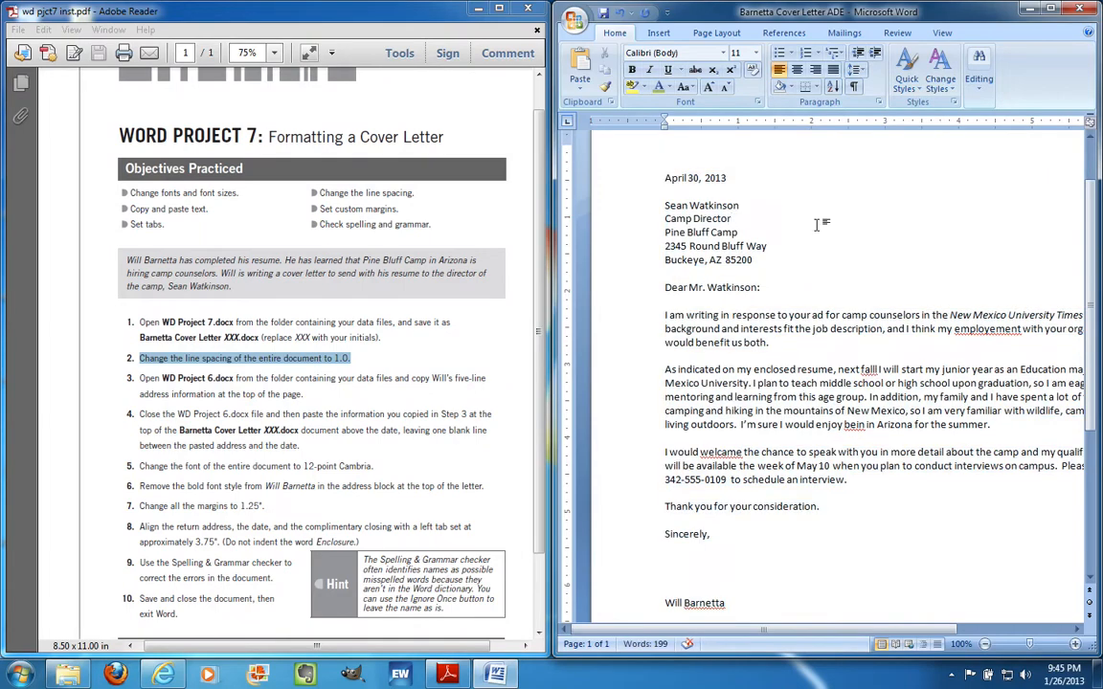
Open WD Project 6 from the word projects folder and copy the five-line address block at the beginning of the resume
{"action": "left_click", "coordinate": [139, 378]}
{"action": "left_click_drag", "start_coordinate": [139, 378], "coordinate": [391, 380]}
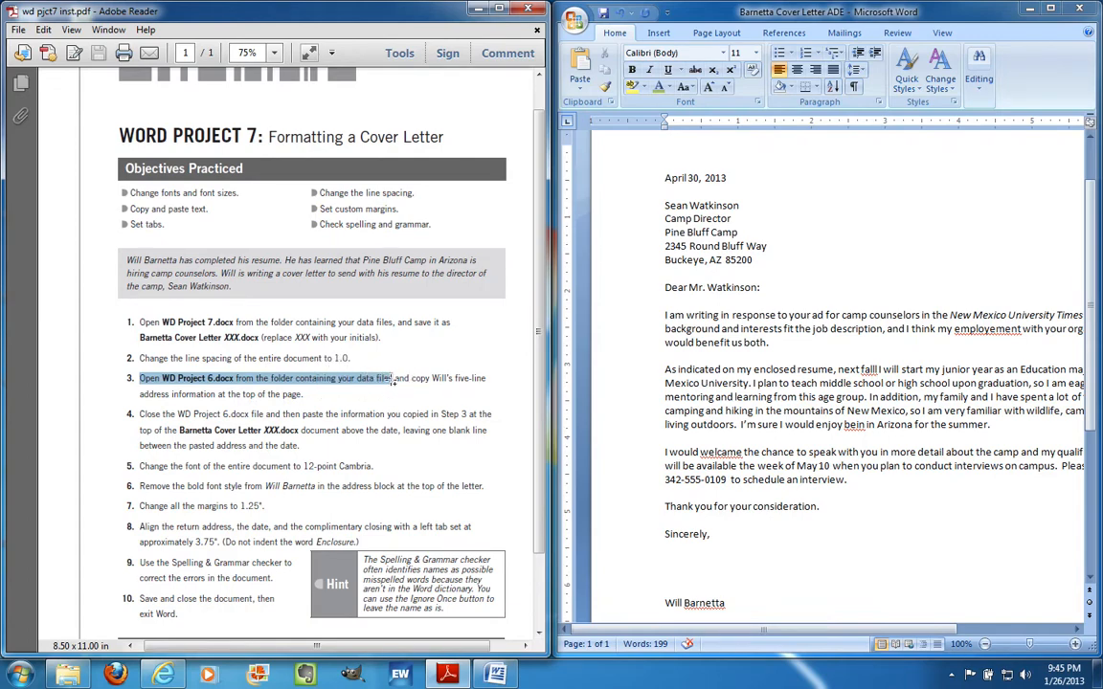
{"action": "left_click", "coordinate": [805, 269]}
{"action": "scroll", "coordinate": [805, 275], "scroll_direction": "up", "scroll_amount": 2}
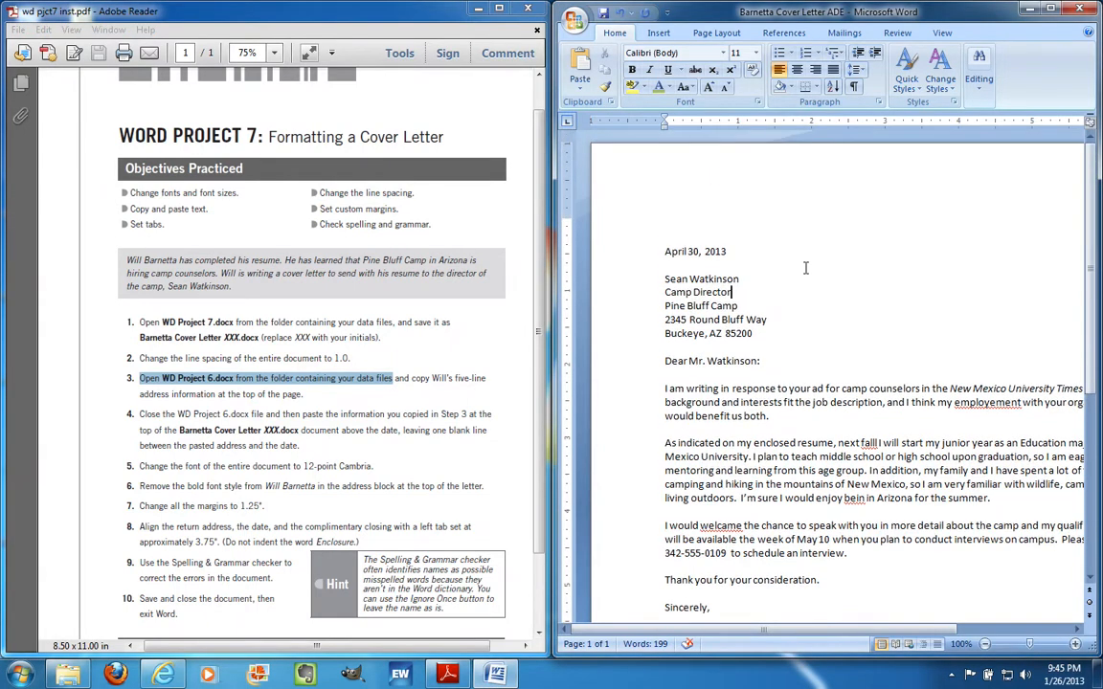
{"action": "left_click_drag", "start_coordinate": [754, 333], "coordinate": [665, 277]}
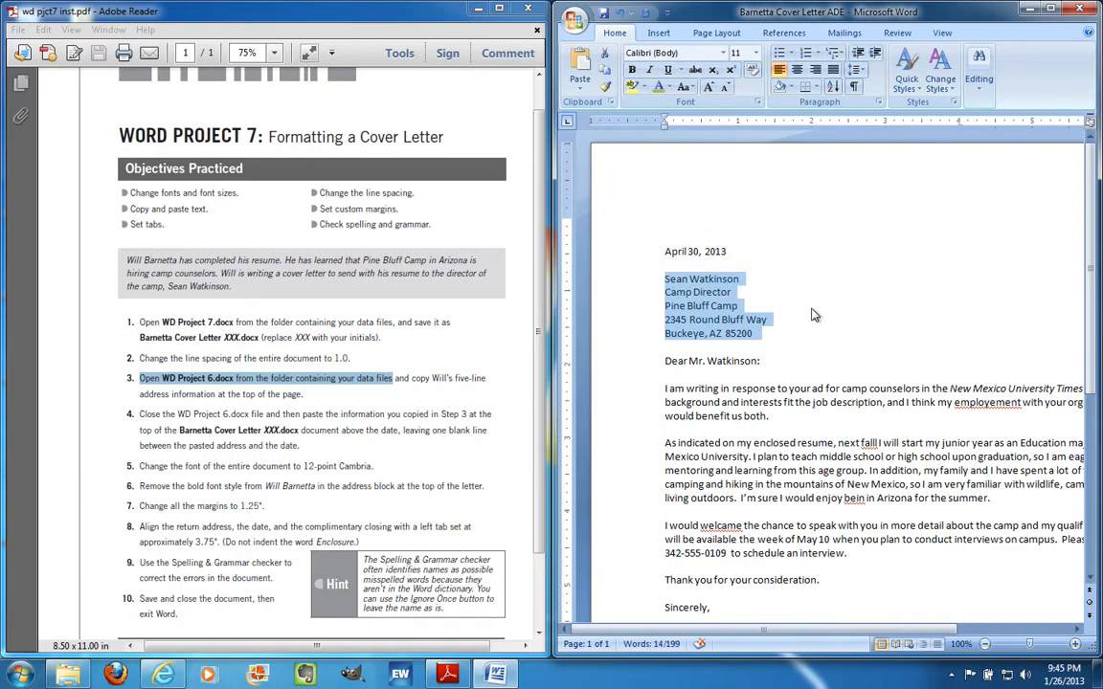
{"action": "left_click", "coordinate": [687, 223]}
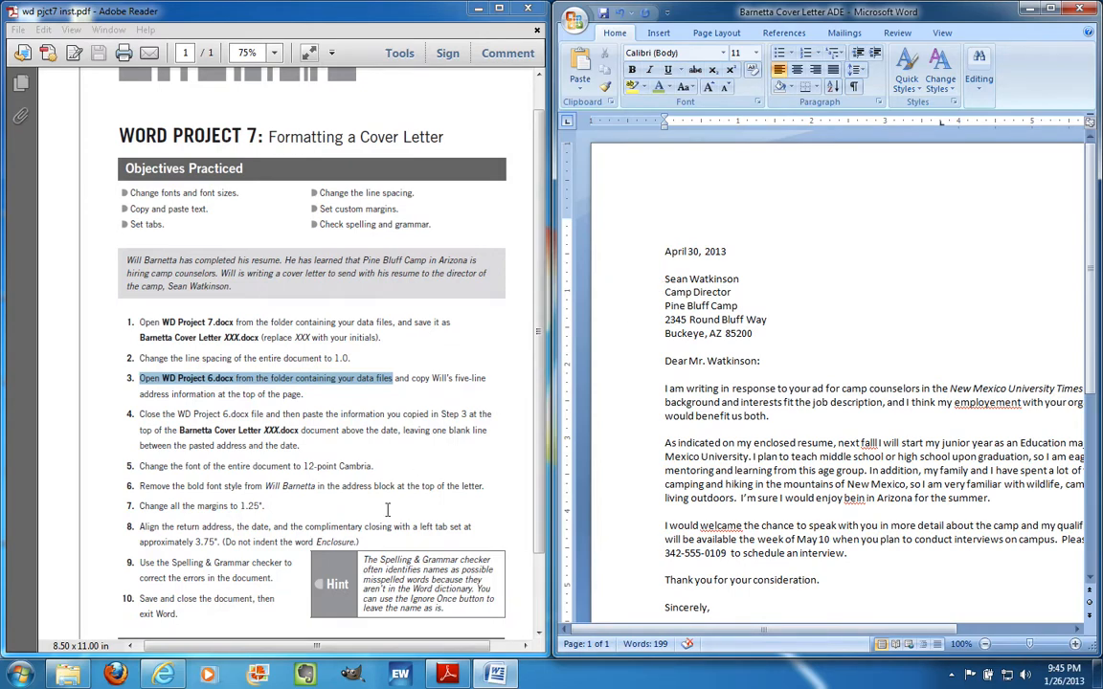
{"action": "left_click", "coordinate": [71, 674]}
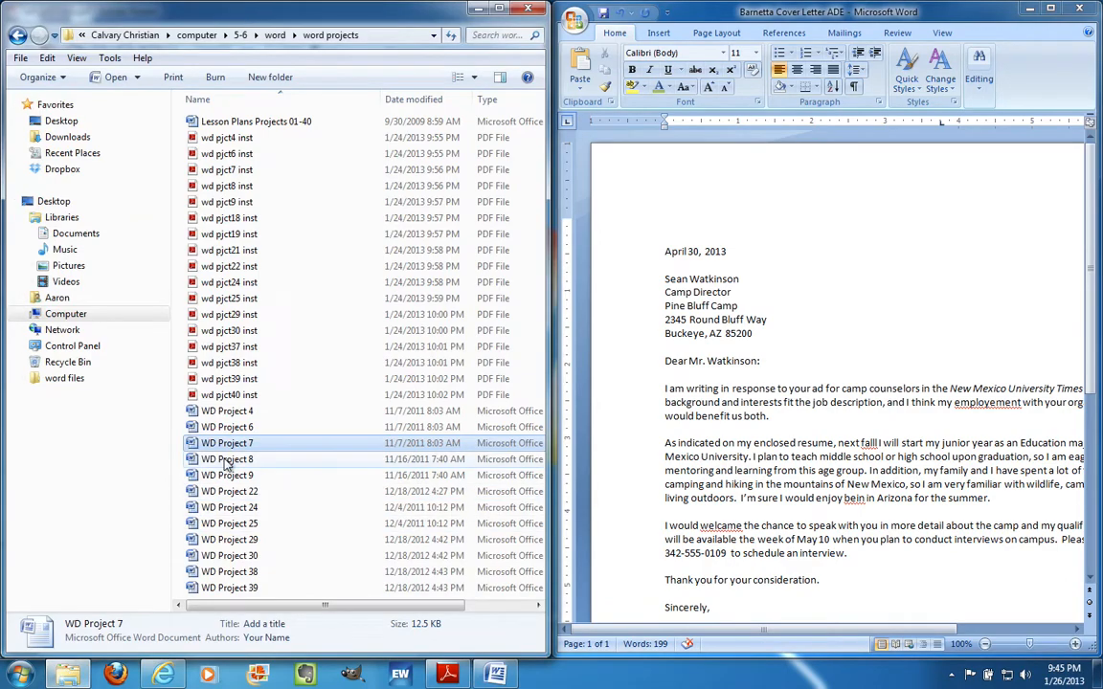
{"action": "double_click", "coordinate": [234, 428]}
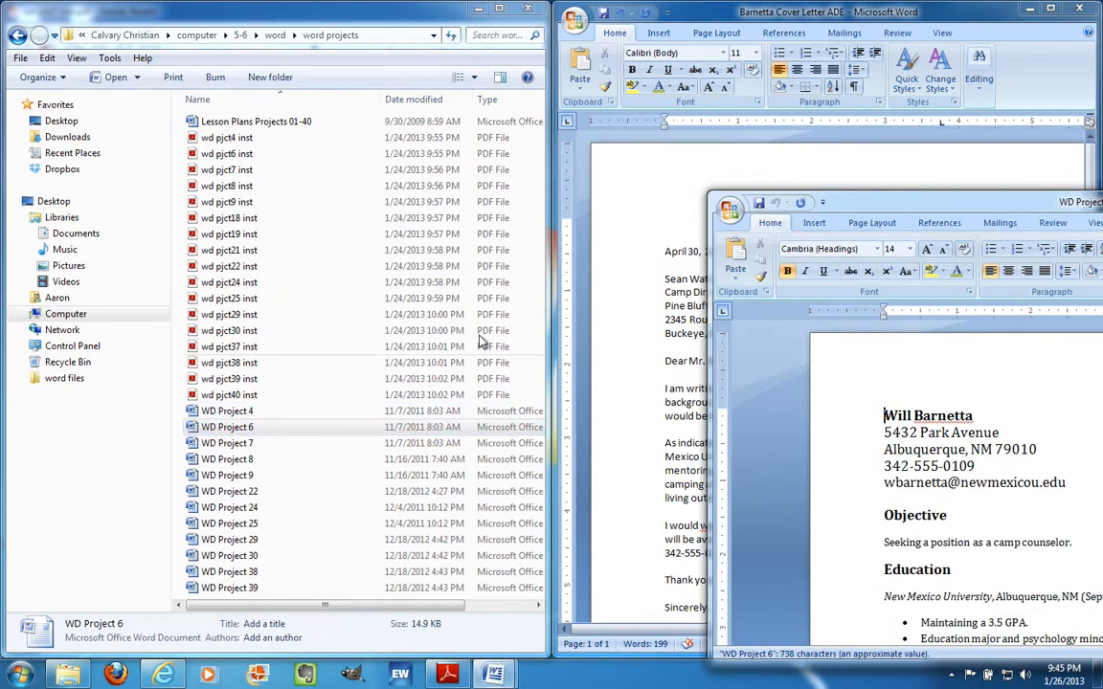
{"action": "left_click_drag", "start_coordinate": [872, 209], "coordinate": [140, 168]}
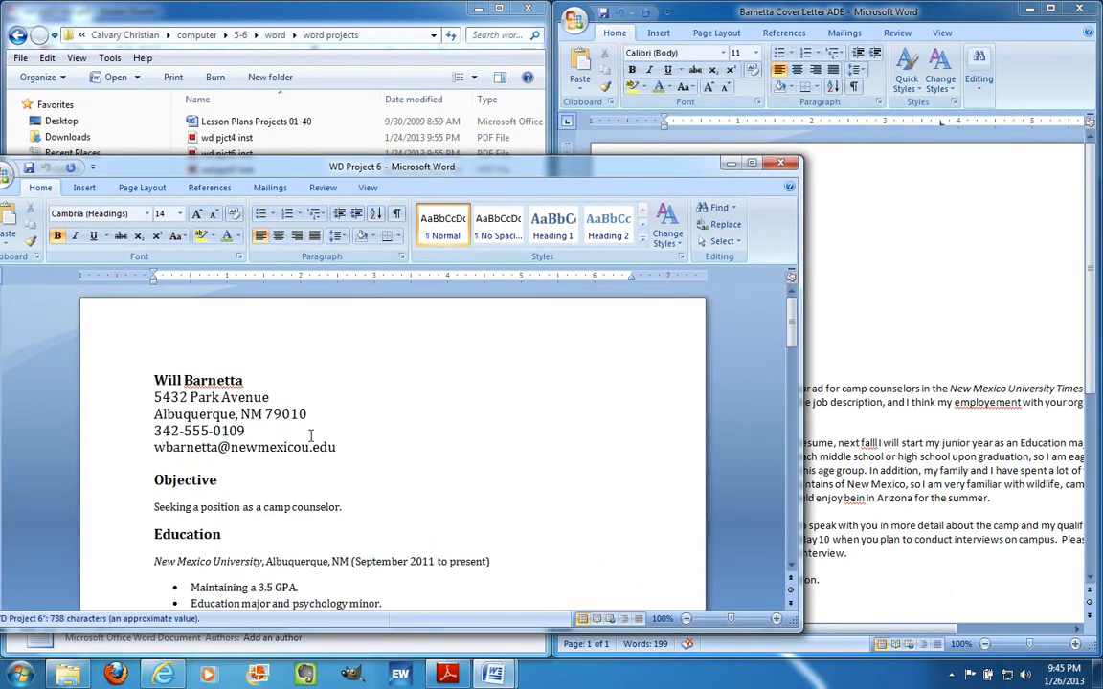
{"action": "left_click_drag", "start_coordinate": [342, 447], "coordinate": [144, 381]}
{"action": "key", "text": "ctrl+c"}
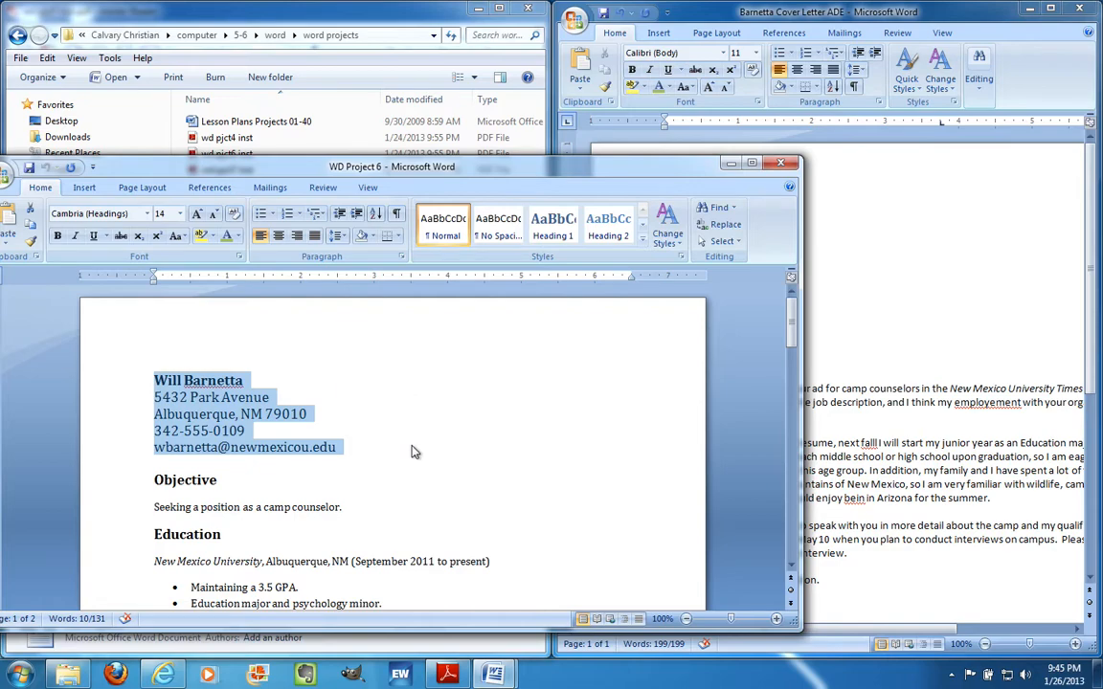
Close WD Project 6 and paste the copied address block above the date in the cover letter, leaving one blank line between them
{"action": "left_click", "coordinate": [447, 674]}
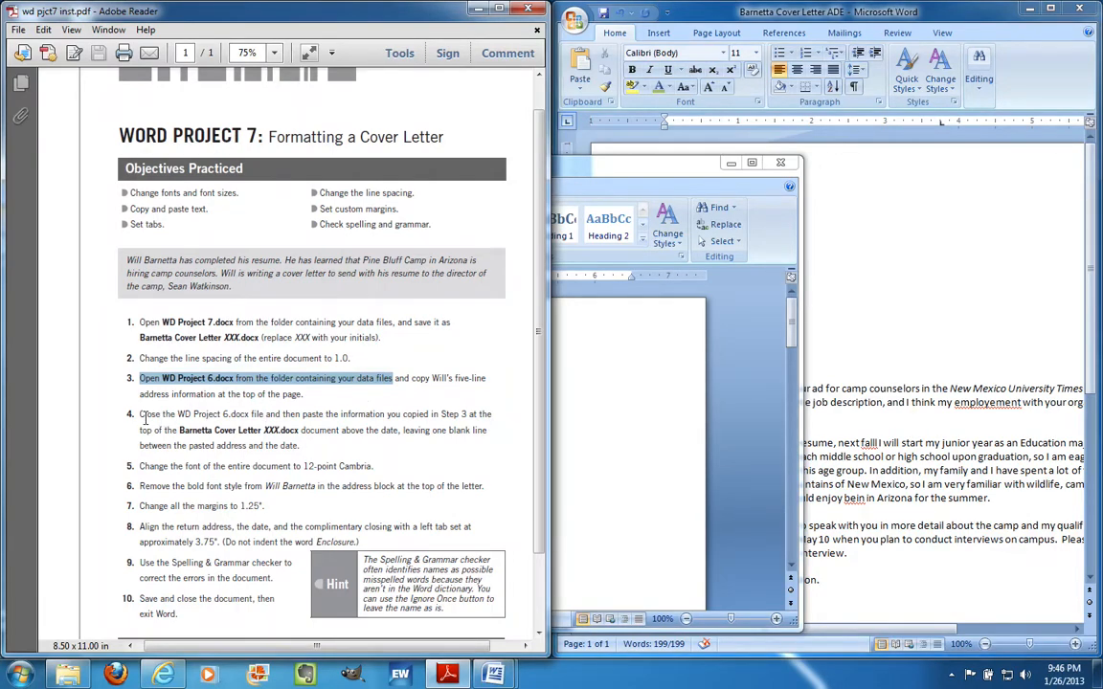
{"action": "left_click_drag", "start_coordinate": [139, 414], "coordinate": [475, 452]}
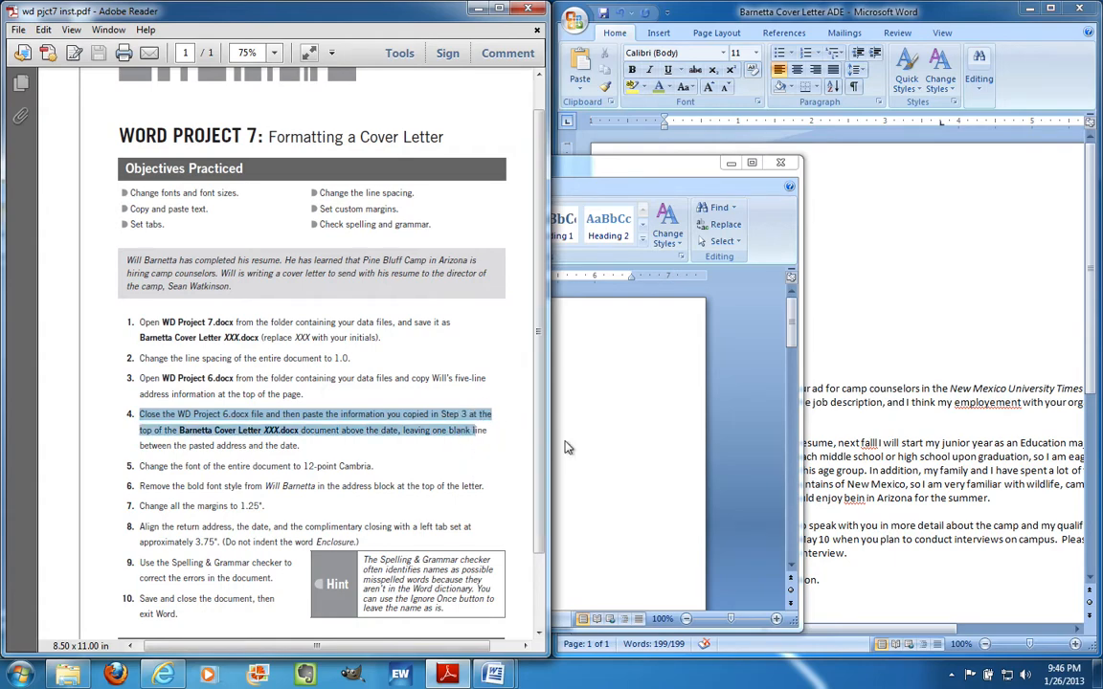
{"action": "left_click", "coordinate": [617, 415]}
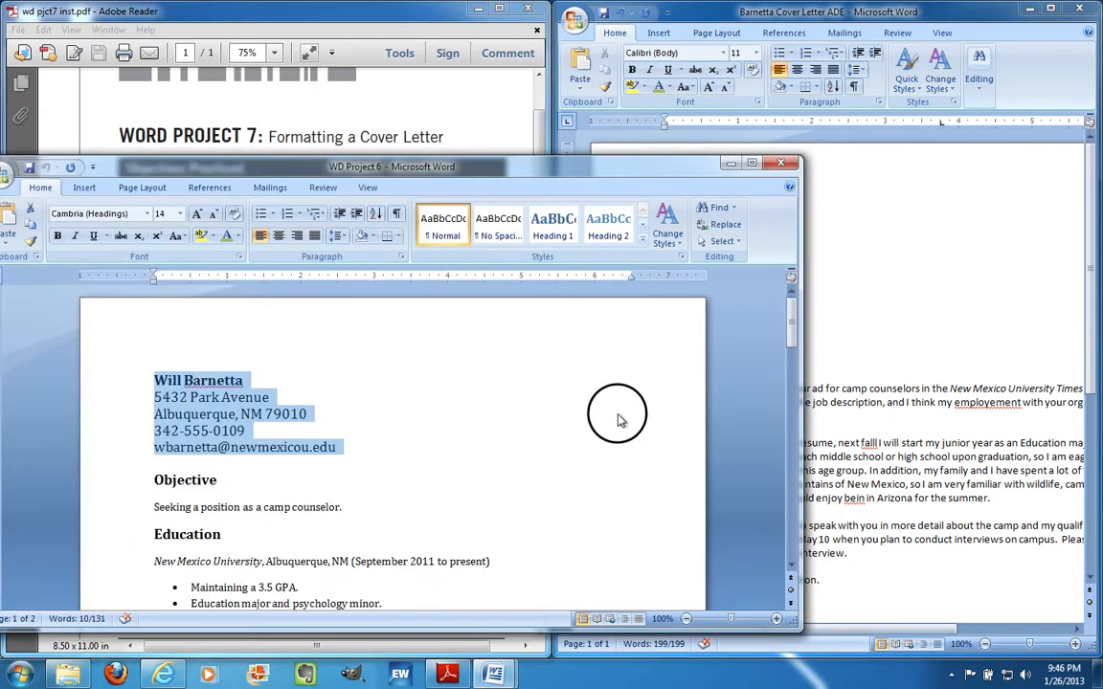
{"action": "left_click", "coordinate": [781, 165]}
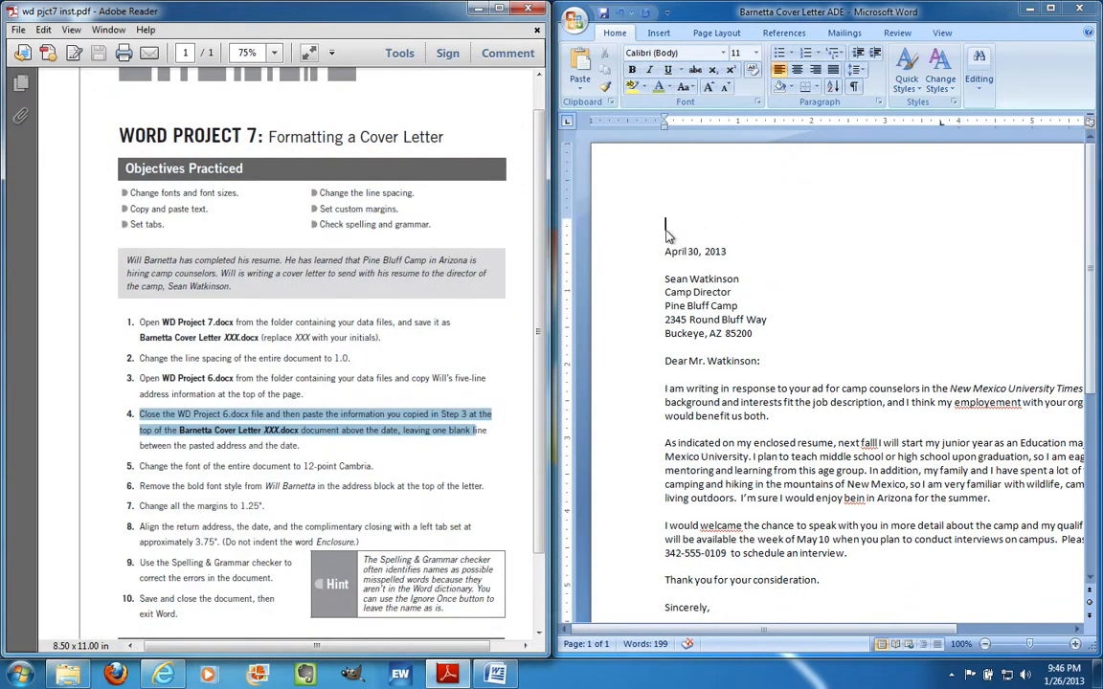
{"action": "left_click", "coordinate": [728, 226]}
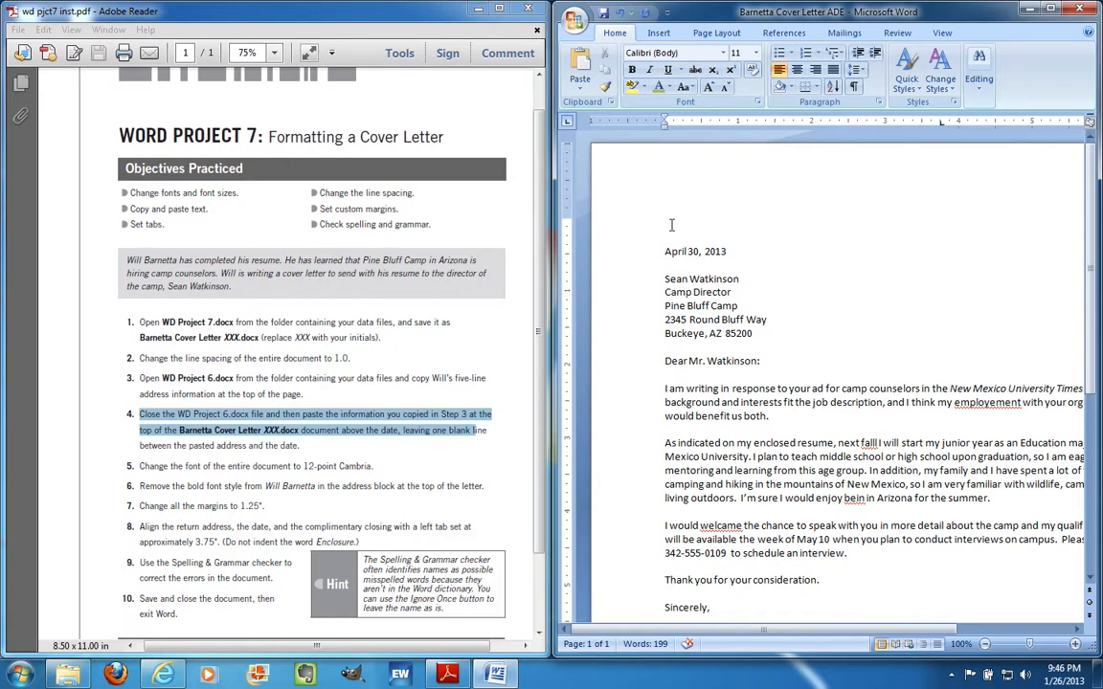
{"action": "key", "text": "ctrl+v"}
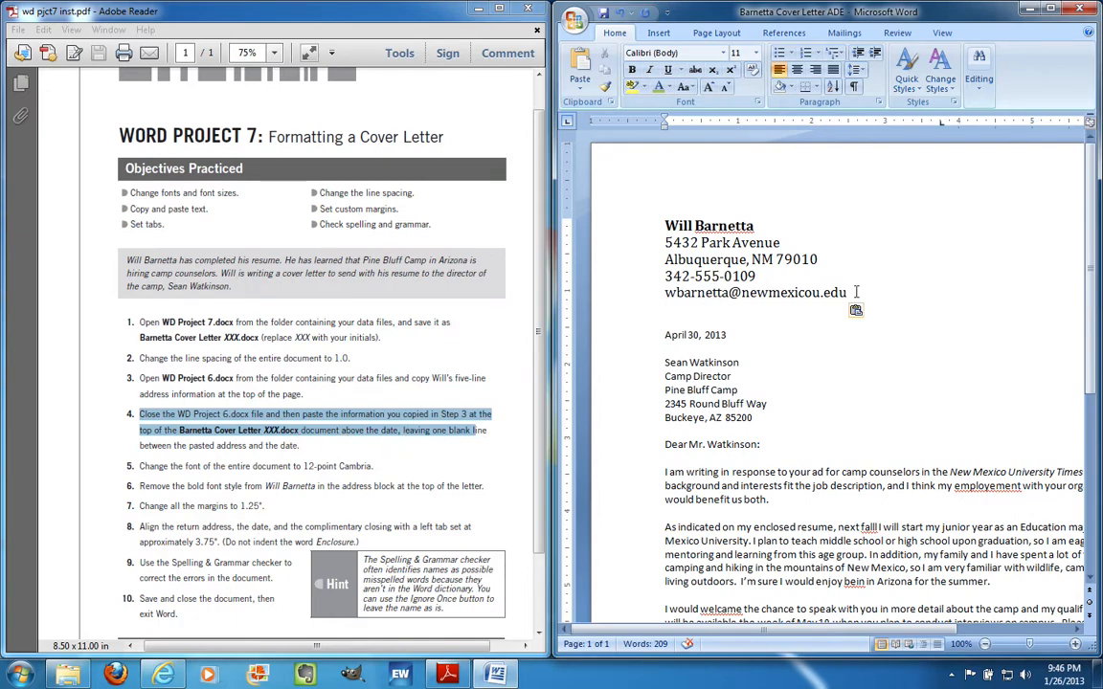
{"action": "left_click_drag", "start_coordinate": [848, 292], "coordinate": [670, 222]}
{"action": "left_click_drag", "start_coordinate": [666, 335], "coordinate": [726, 337]}
{"action": "left_click", "coordinate": [699, 304]}
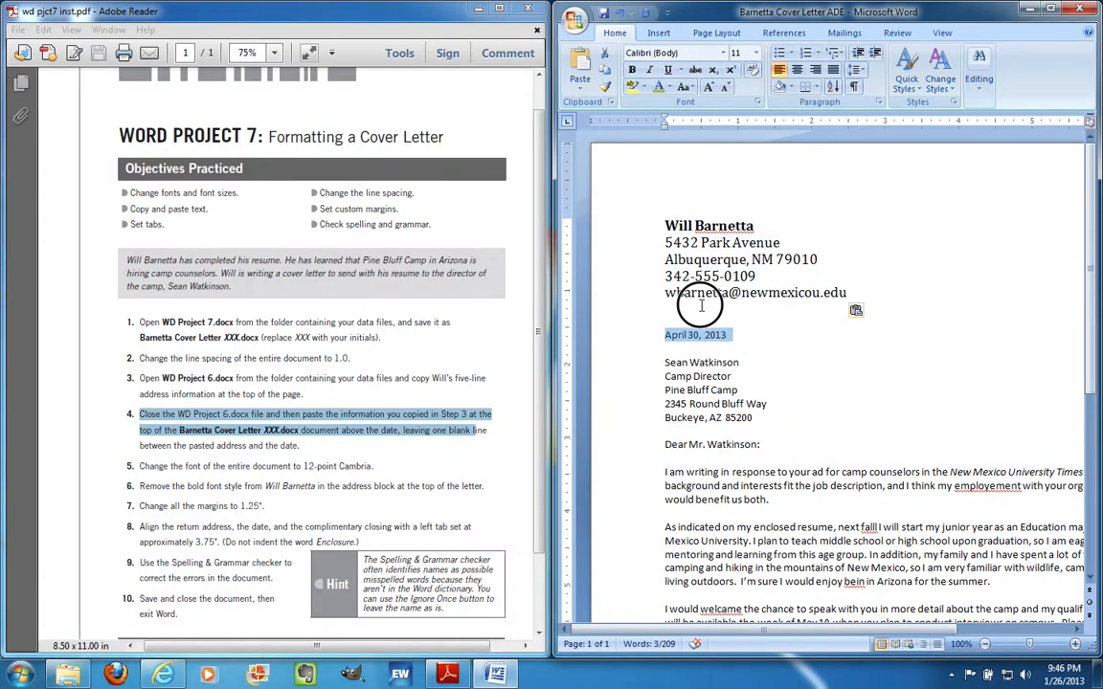
Show the formatting marks, delete the extra blank line between the address block and the date, and hide the marks again
{"action": "left_click", "coordinate": [860, 93]}
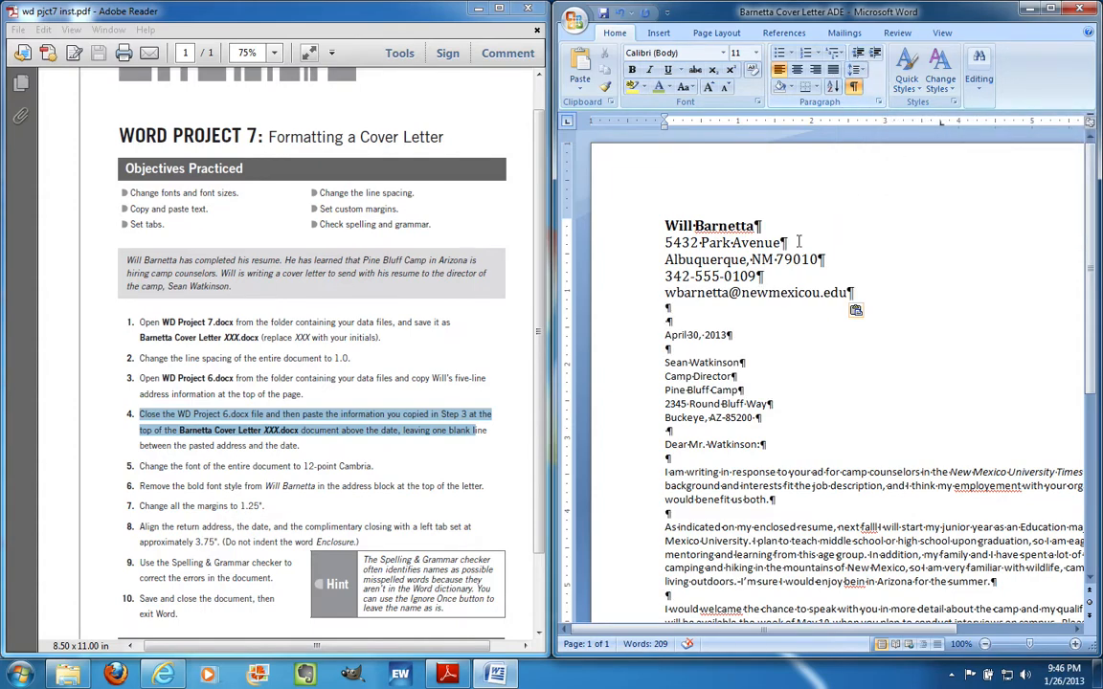
{"action": "left_click", "coordinate": [683, 322]}
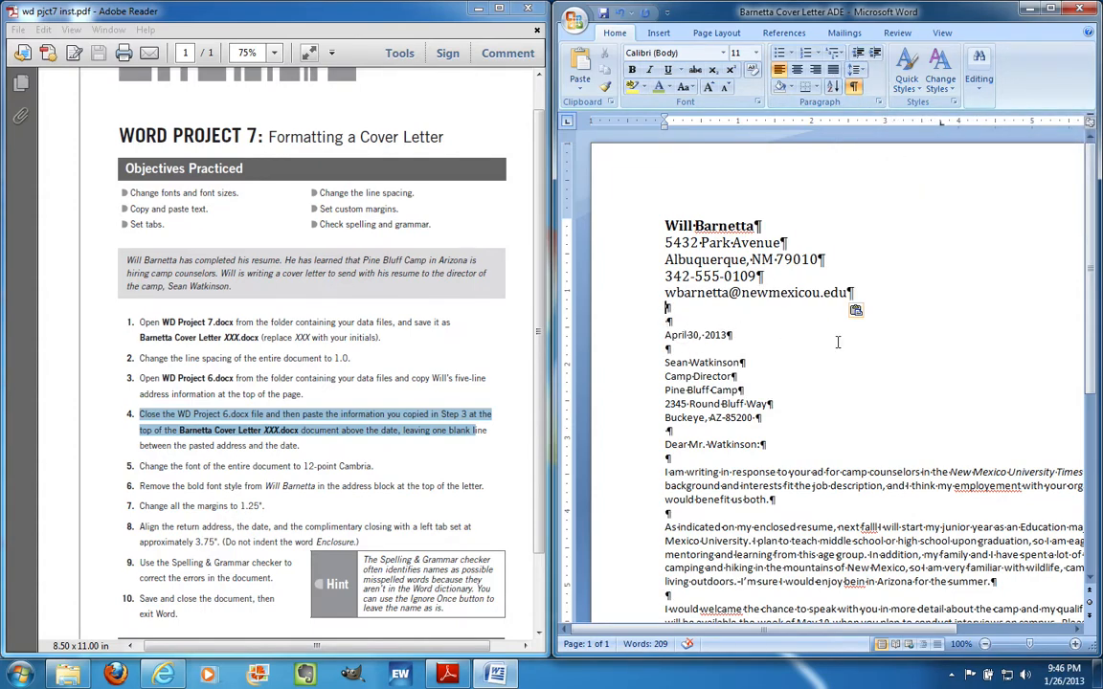
{"action": "key", "text": "BackSpace"}
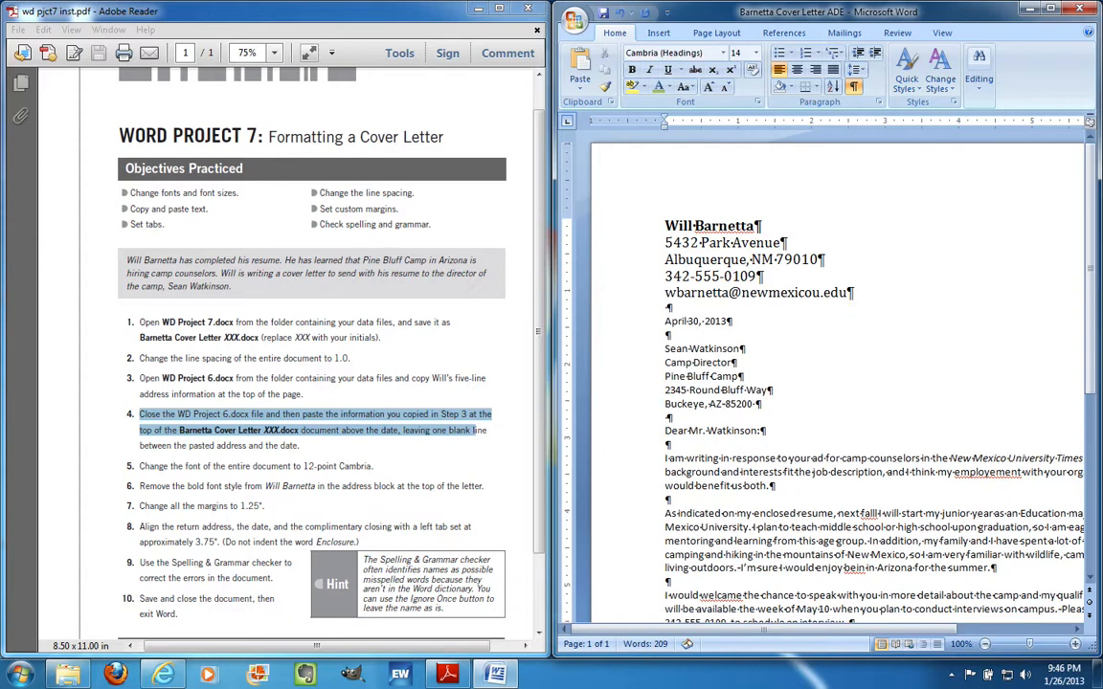
{"action": "left_click", "coordinate": [853, 86]}
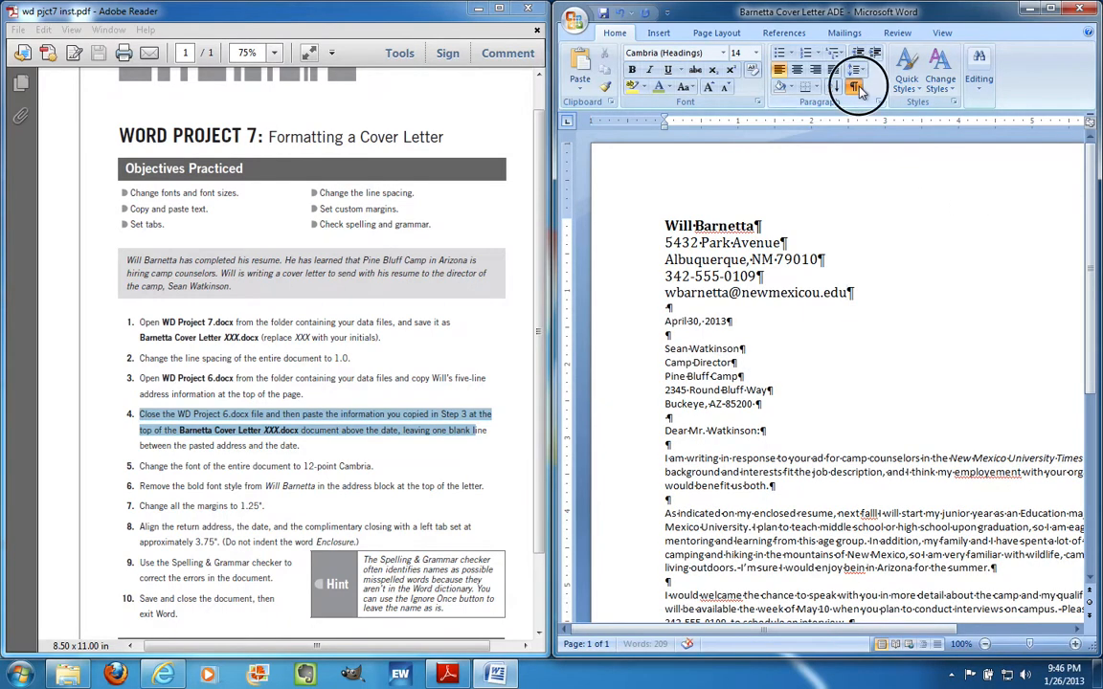
Highlight instruction 5 in the PDF and change the font of the entire cover letter to 12-point Cambria
{"action": "left_click", "coordinate": [263, 463]}
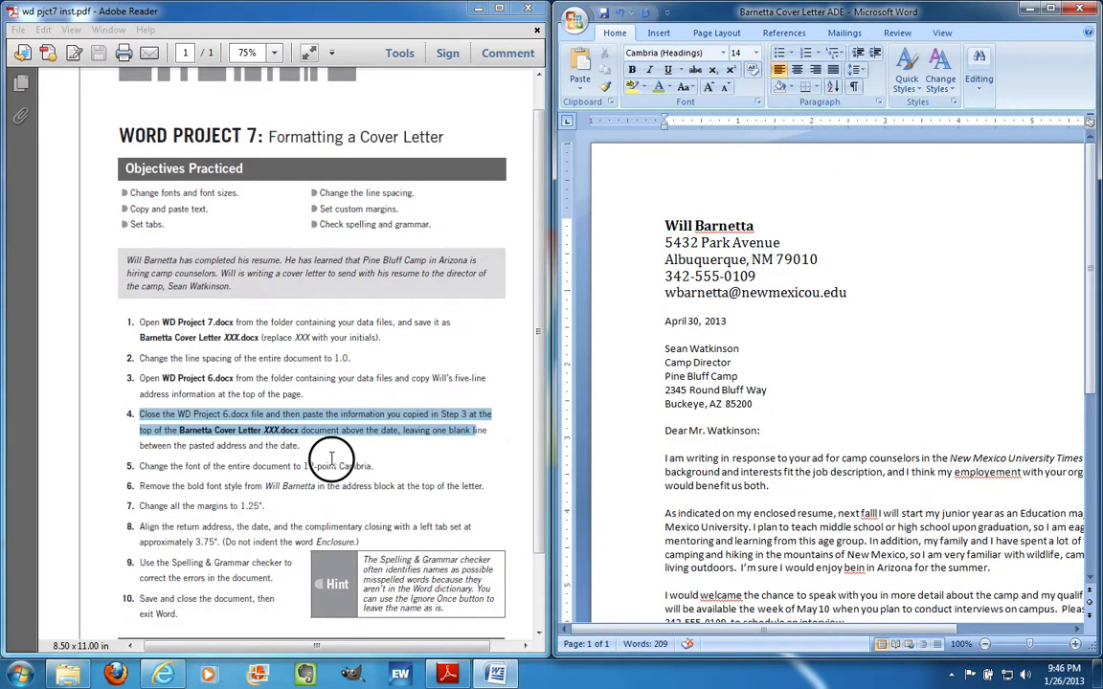
{"action": "left_click_drag", "start_coordinate": [140, 467], "coordinate": [373, 466]}
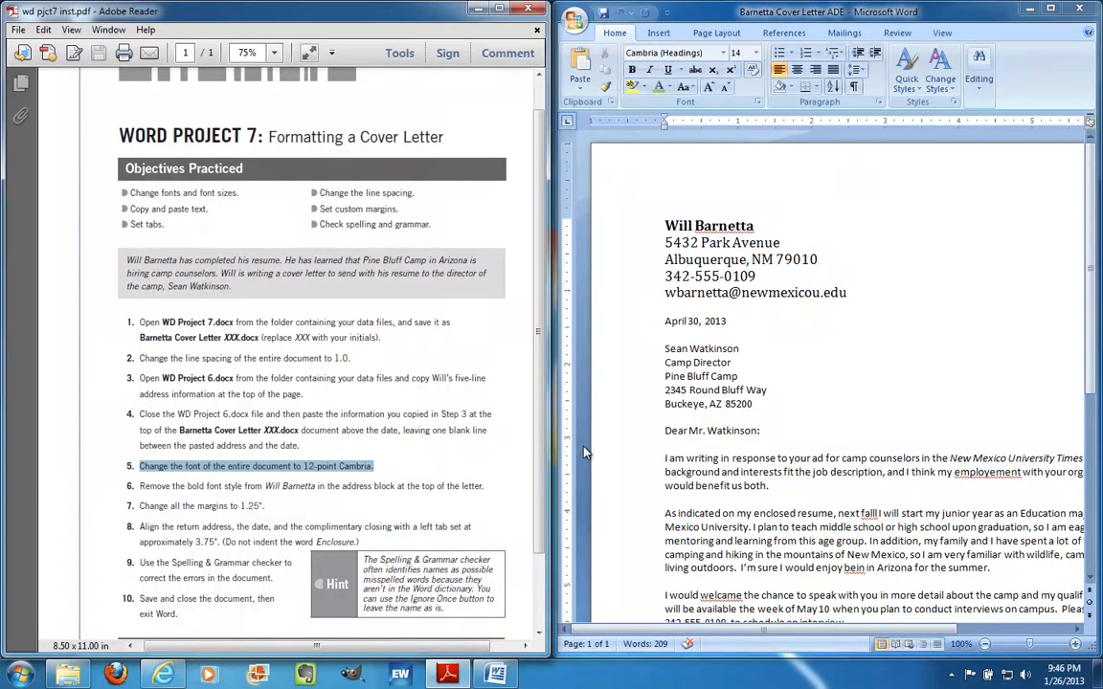
{"action": "key", "text": "alt+Tab"}
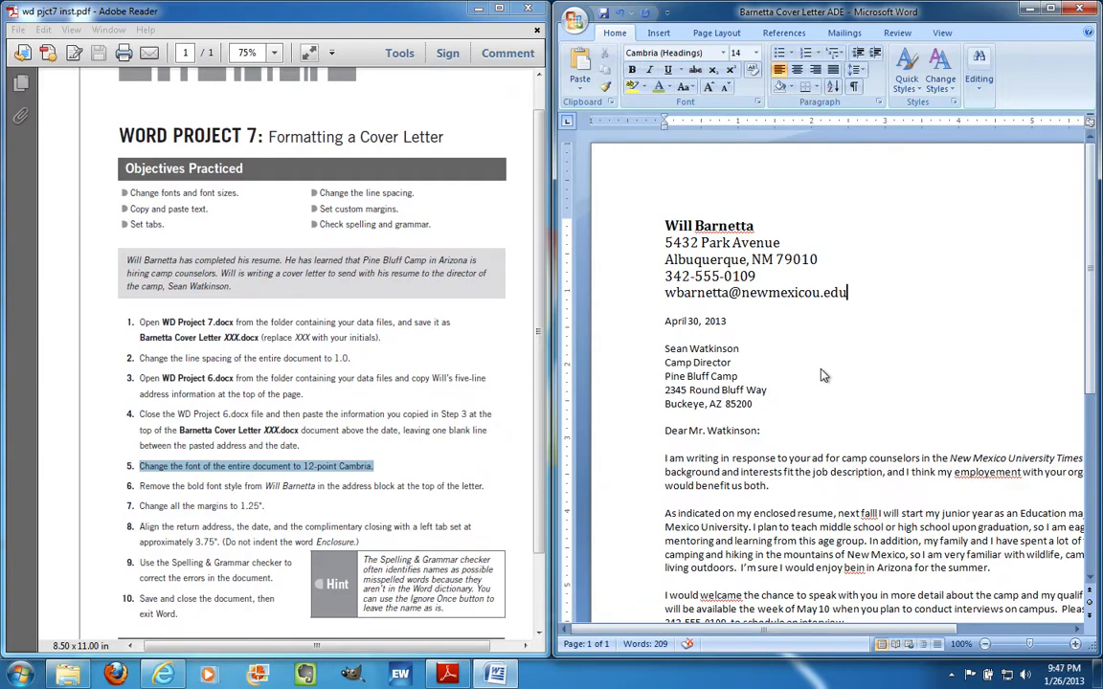
{"action": "key", "text": "ctrl+a"}
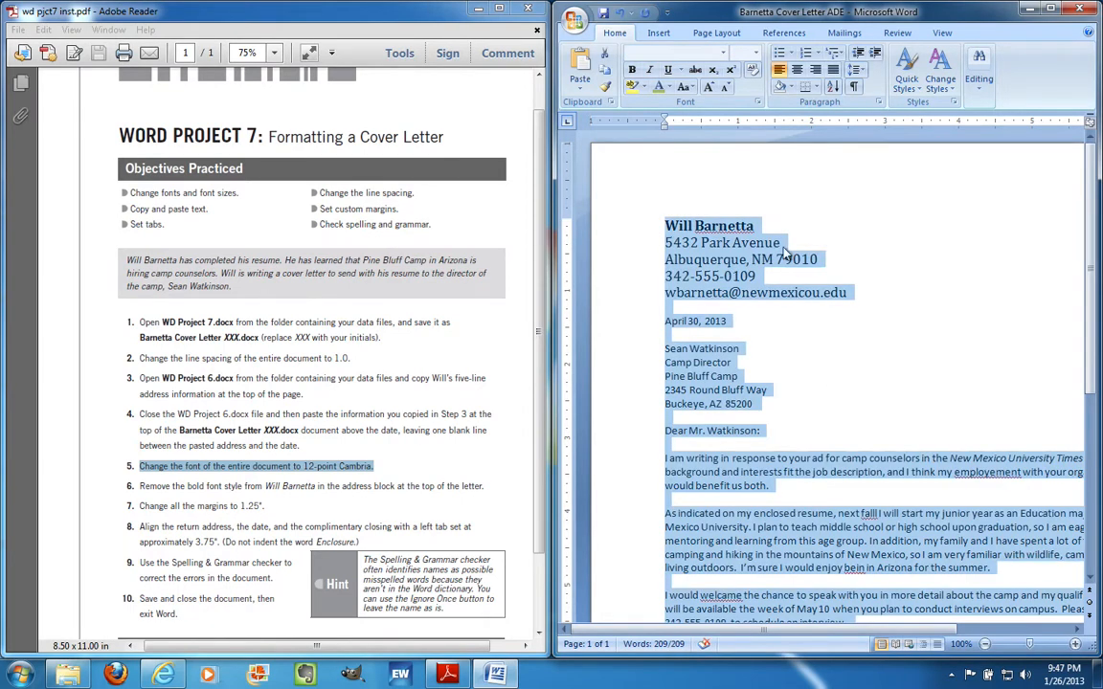
{"action": "type", "text": "12"}
{"action": "key", "text": "Return"}
{"action": "left_click", "coordinate": [720, 54]}
{"action": "type", "text": "Cambria"}
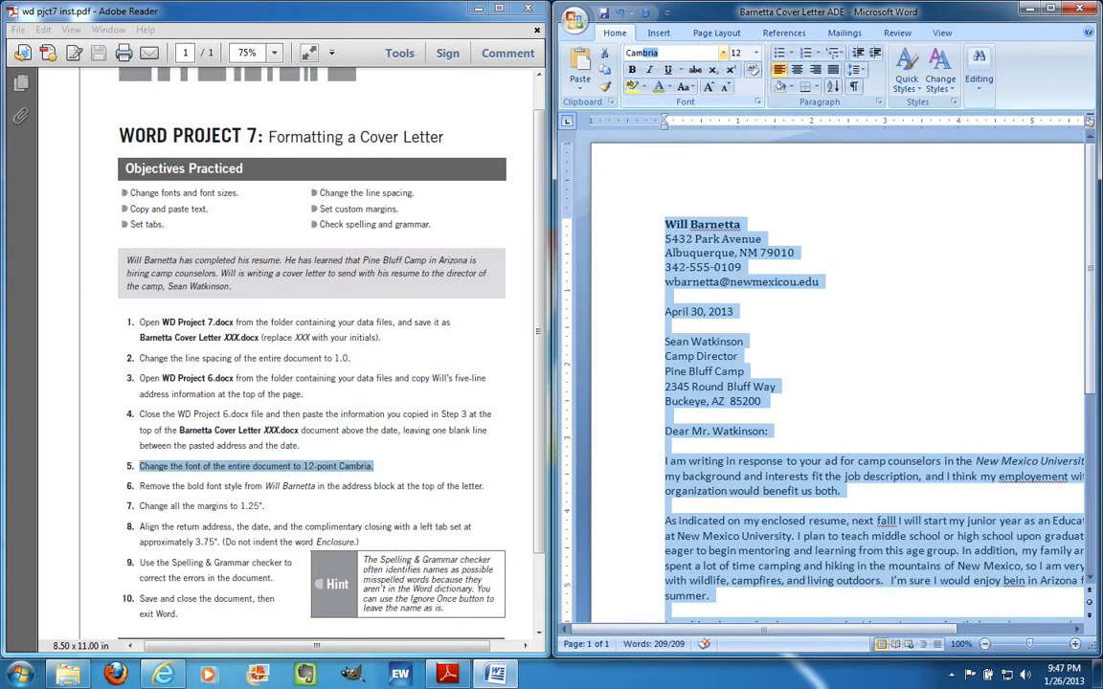
{"action": "key", "text": "Return"}
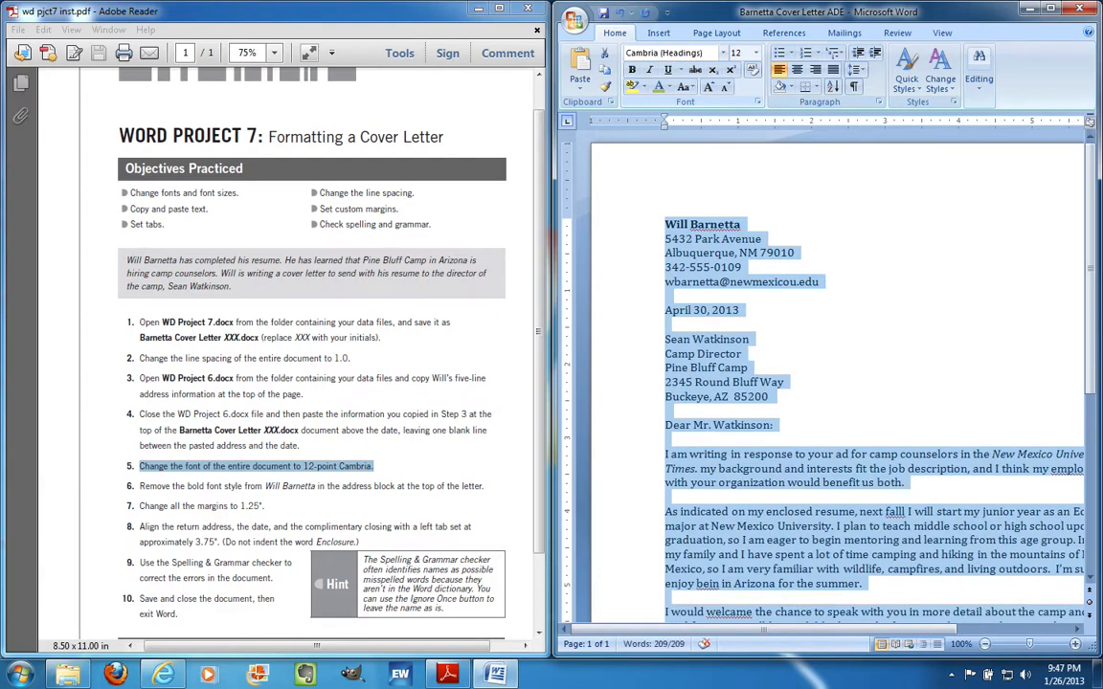
Highlight instruction 6 in the PDF and remove the bold style from the sender's name in the address block
{"action": "left_click", "coordinate": [340, 452]}
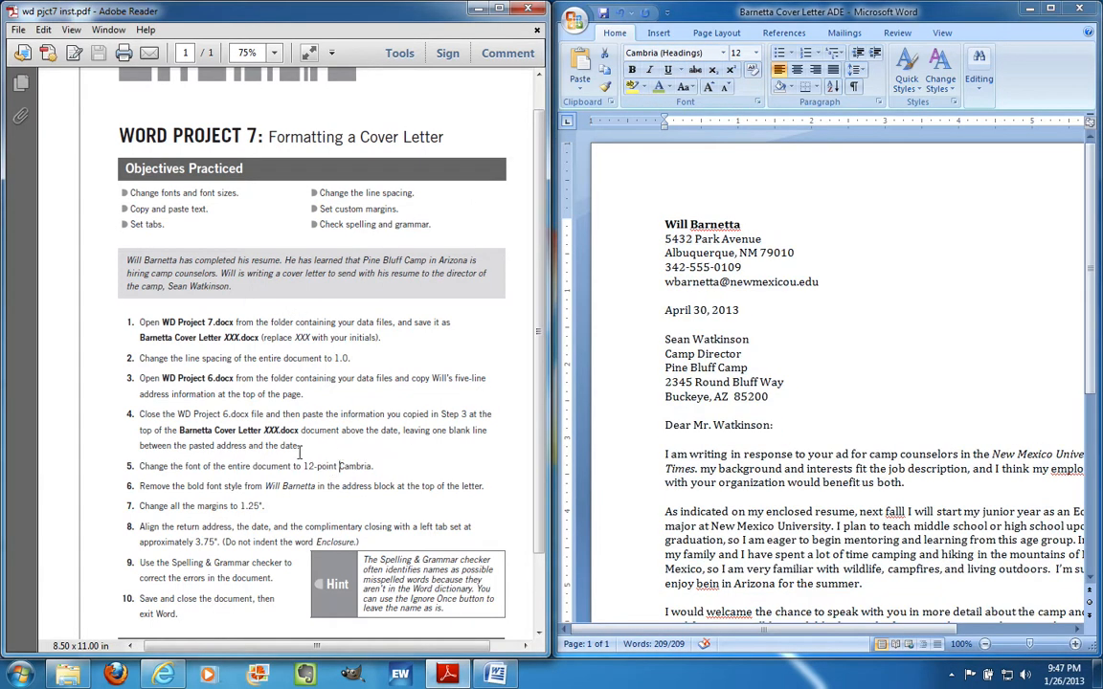
{"action": "left_click", "coordinate": [161, 488]}
{"action": "left_click_drag", "start_coordinate": [161, 489], "coordinate": [306, 487]}
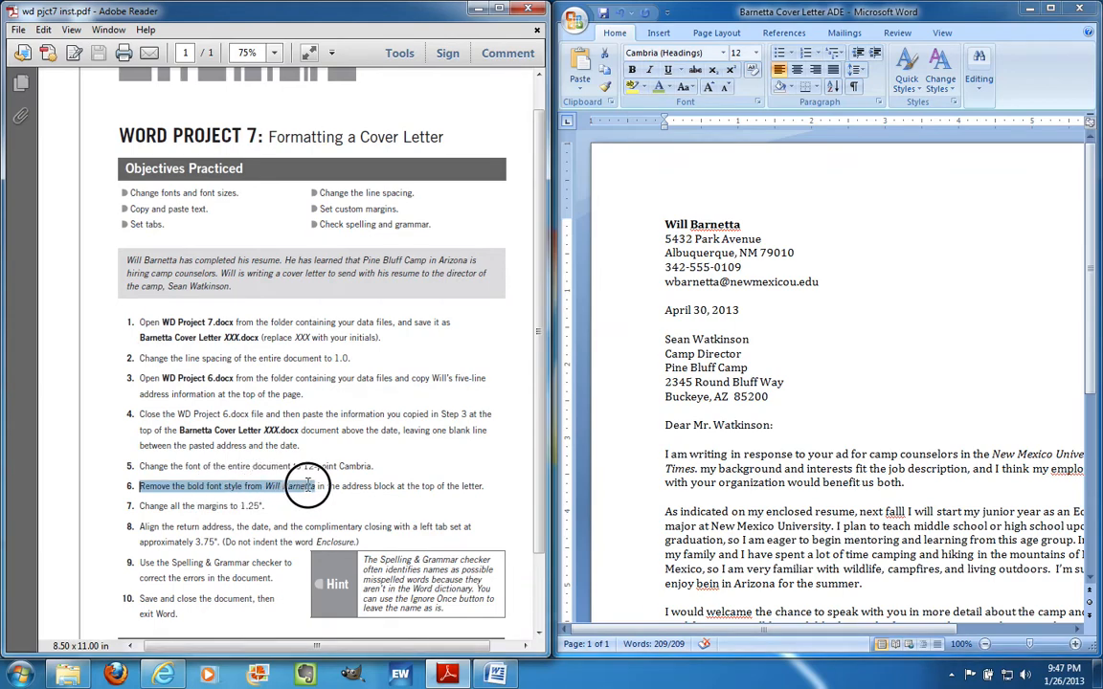
{"action": "left_click_drag", "start_coordinate": [307, 487], "coordinate": [484, 486]}
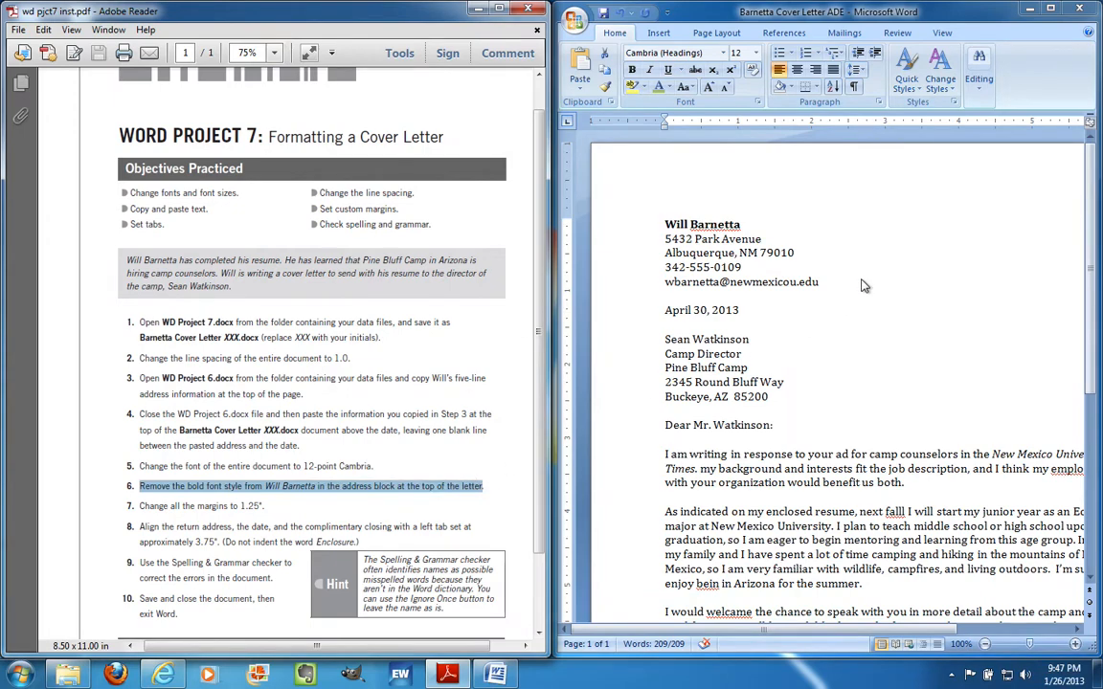
{"action": "left_click", "coordinate": [669, 199]}
{"action": "left_click", "coordinate": [716, 226]}
{"action": "left_click", "coordinate": [651, 224]}
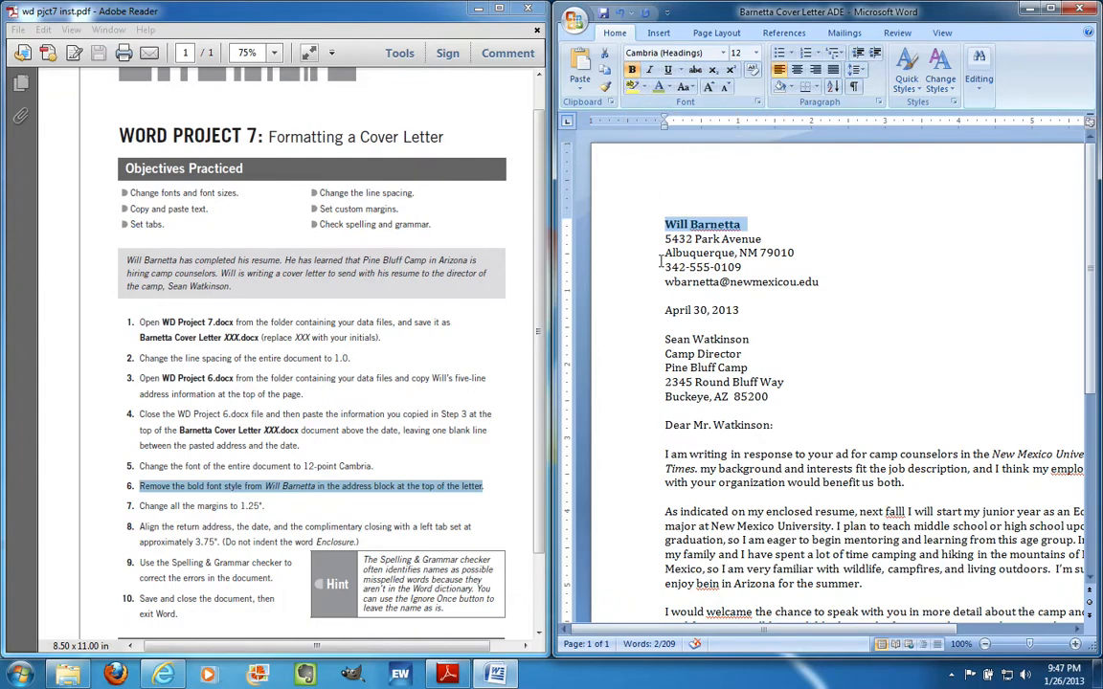
{"action": "key", "text": "ctrl+b"}
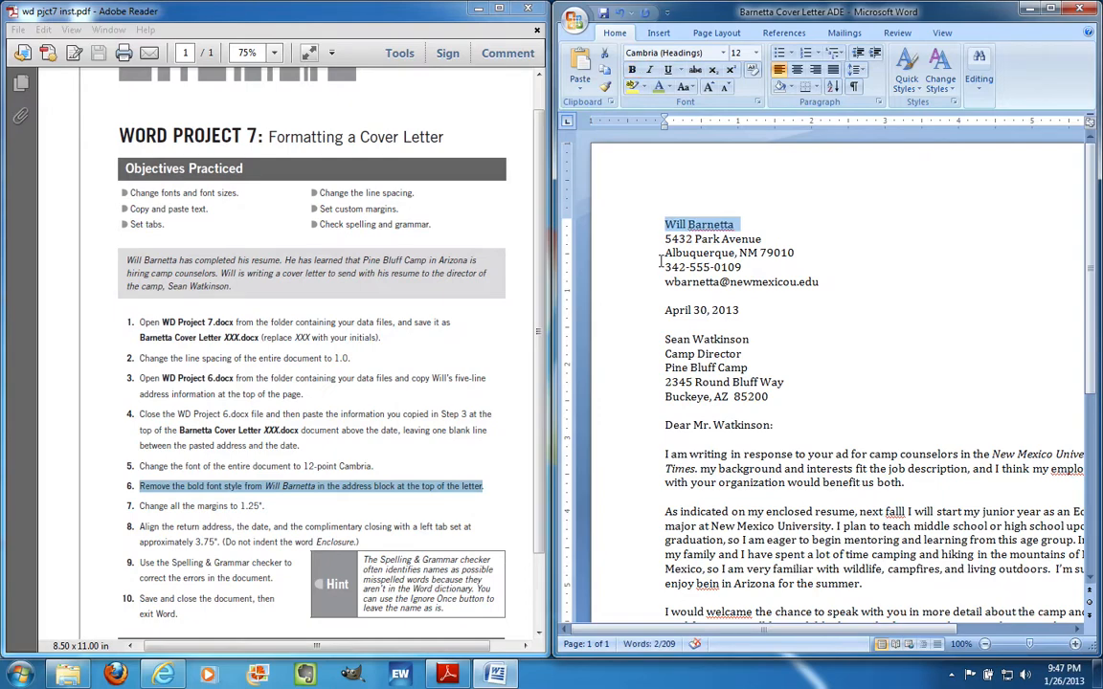
{"action": "left_click", "coordinate": [631, 70]}
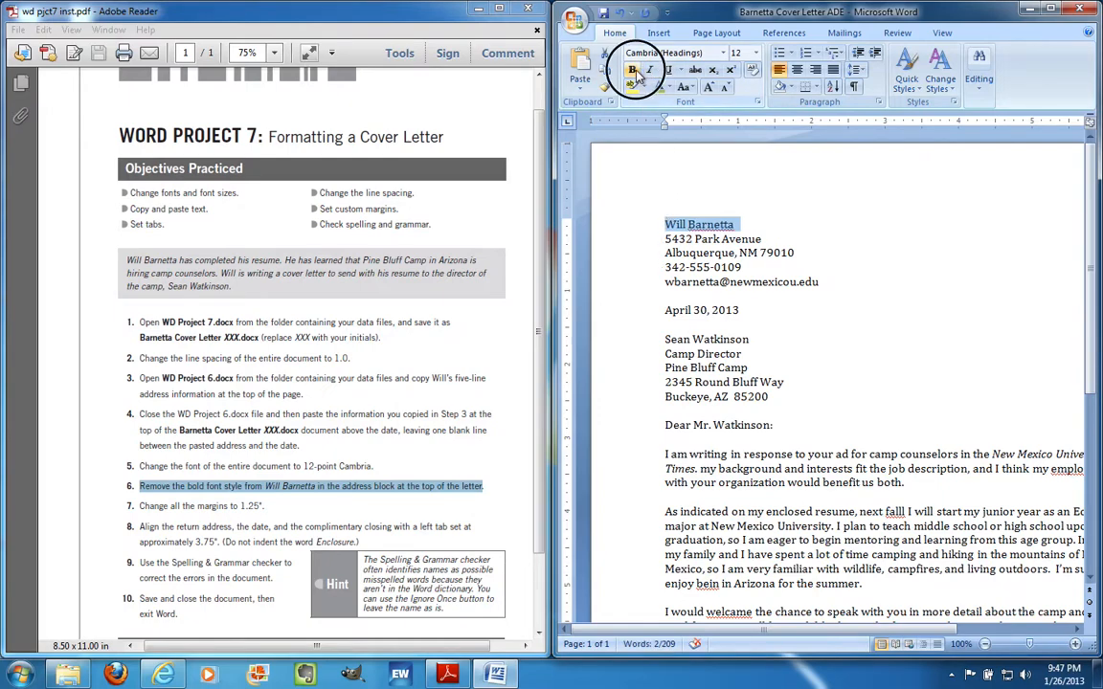
{"action": "key", "text": "ctrl+b"}
{"action": "left_click", "coordinate": [770, 236]}
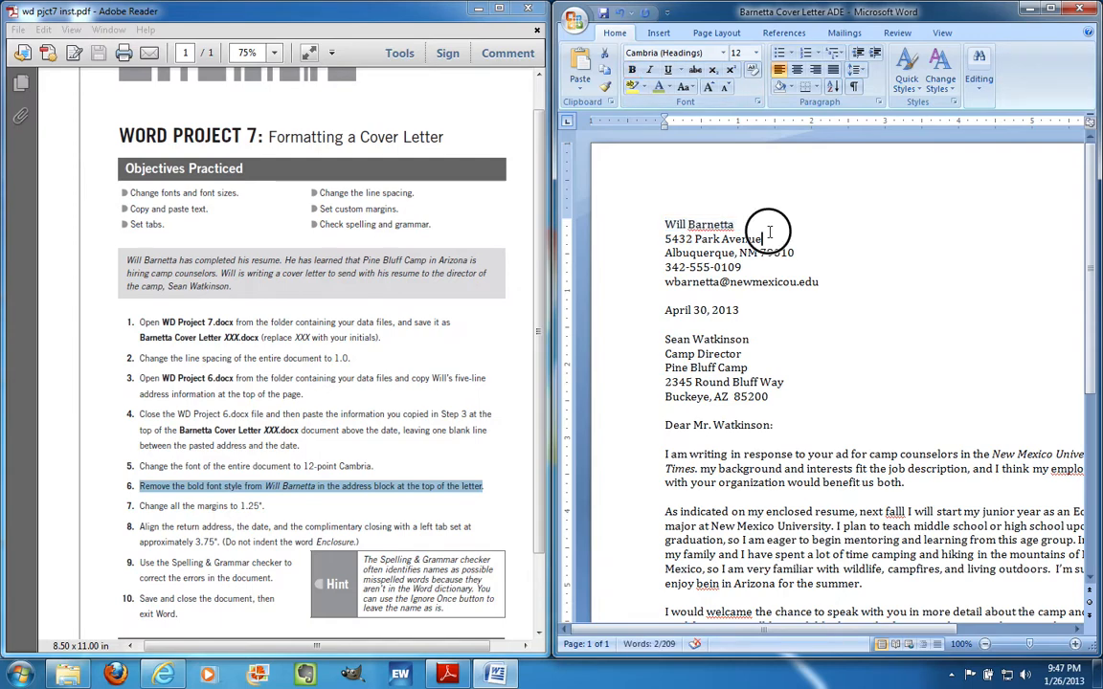
Highlight instruction 7 in the PDF and enter custom margins of 1.25 inches for top, bottom, left and right
{"action": "left_click_drag", "start_coordinate": [137, 506], "coordinate": [269, 508]}
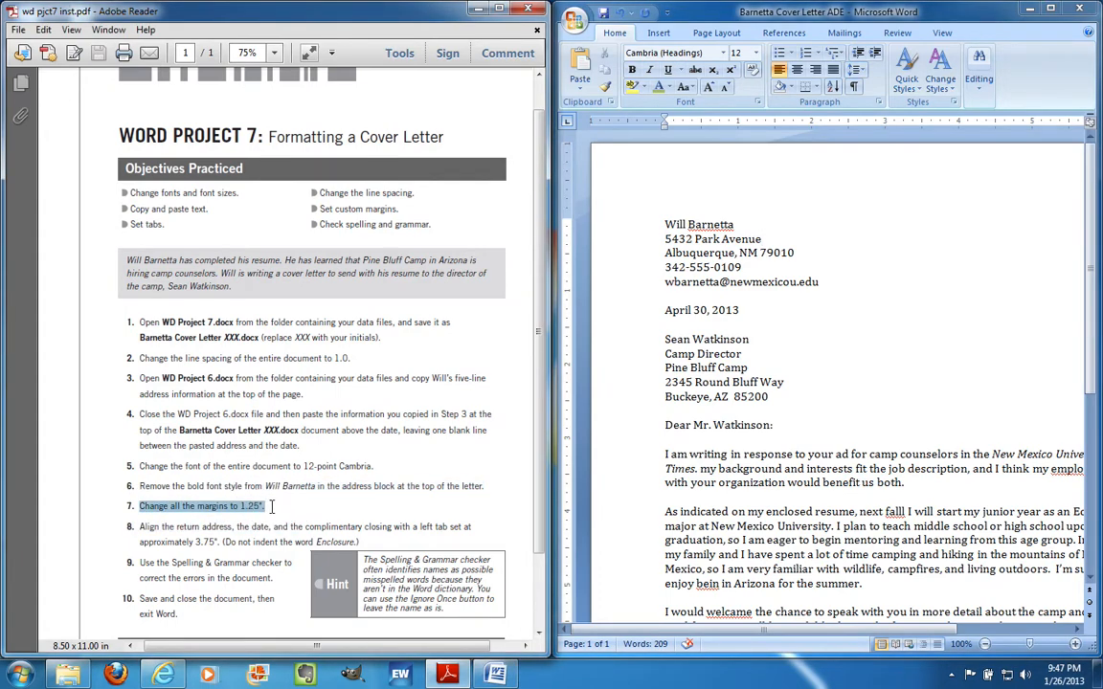
{"action": "left_click", "coordinate": [854, 323]}
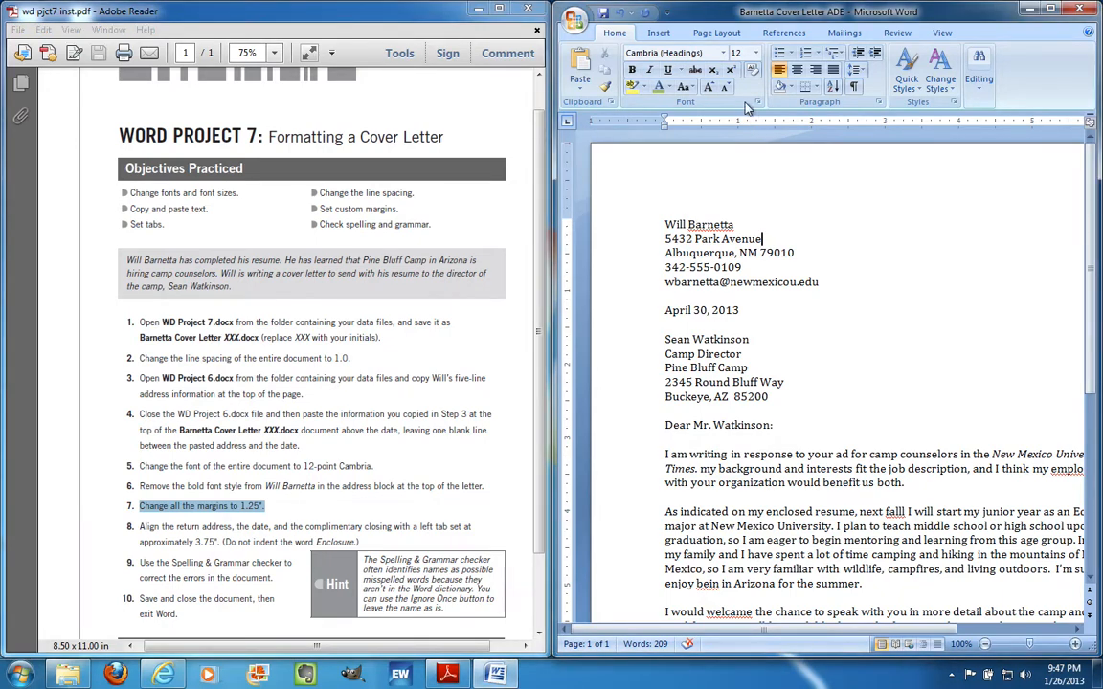
{"action": "left_click", "coordinate": [717, 35]}
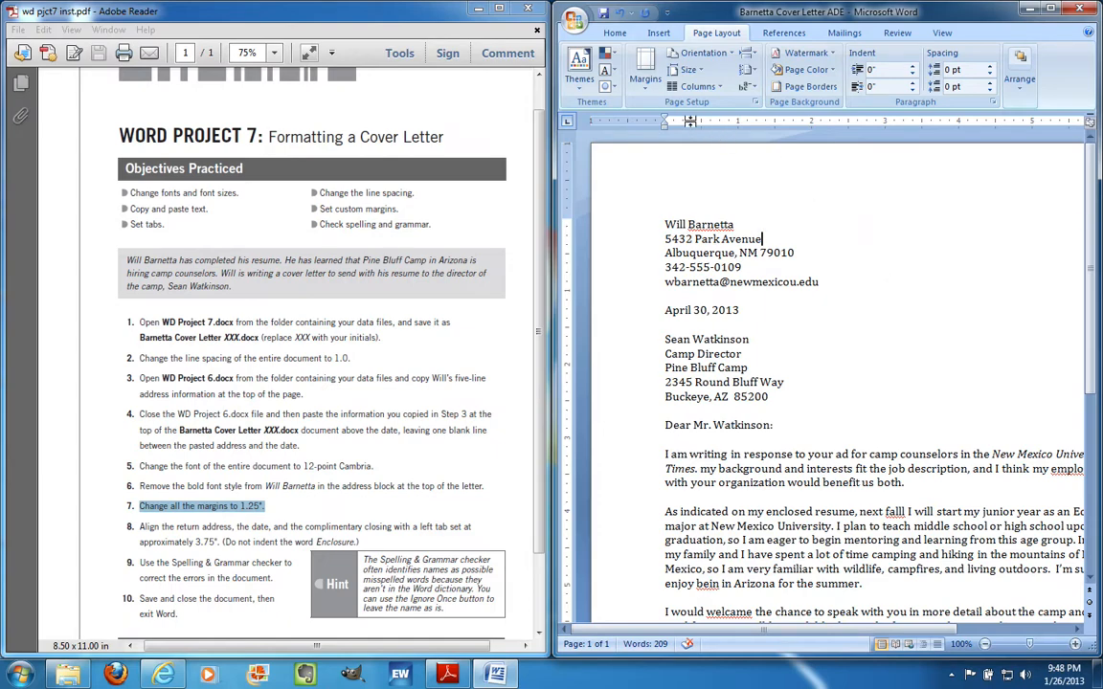
{"action": "left_click", "coordinate": [644, 88]}
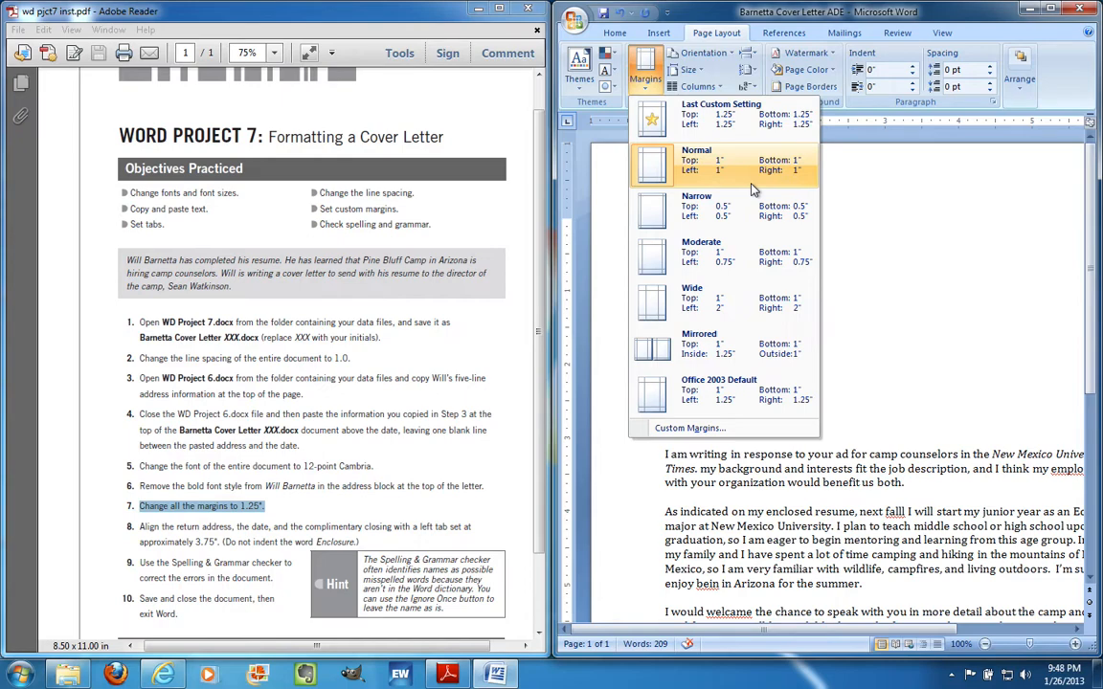
{"action": "left_click", "coordinate": [703, 428]}
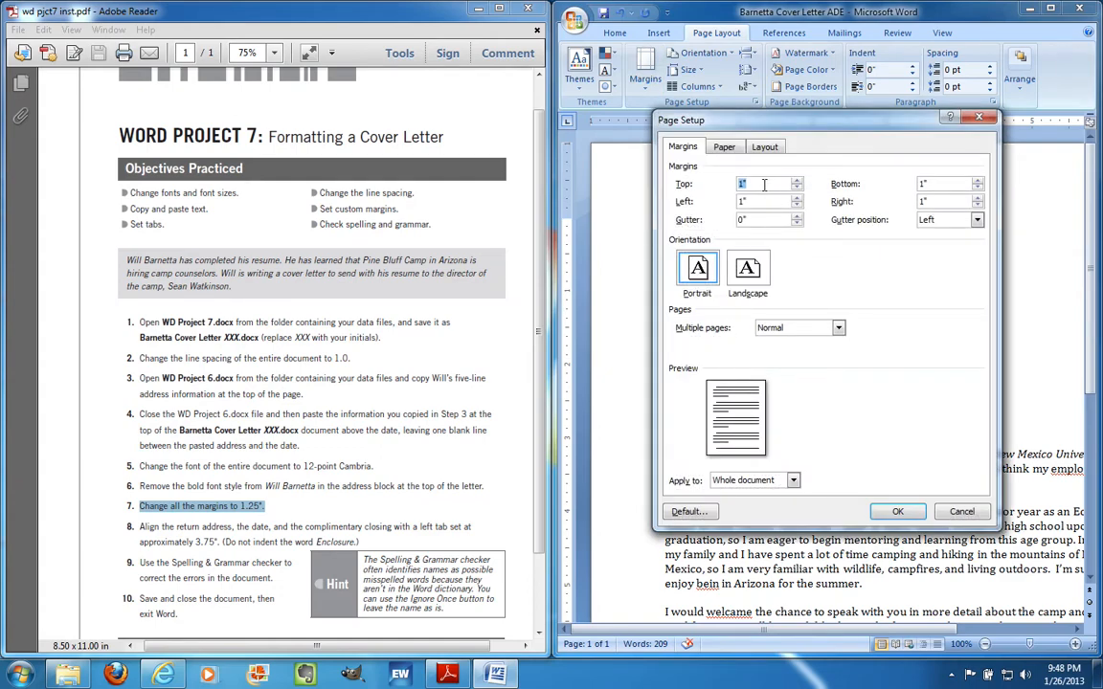
{"action": "type", "text": "1"}
{"action": "key", "text": "Tab"}
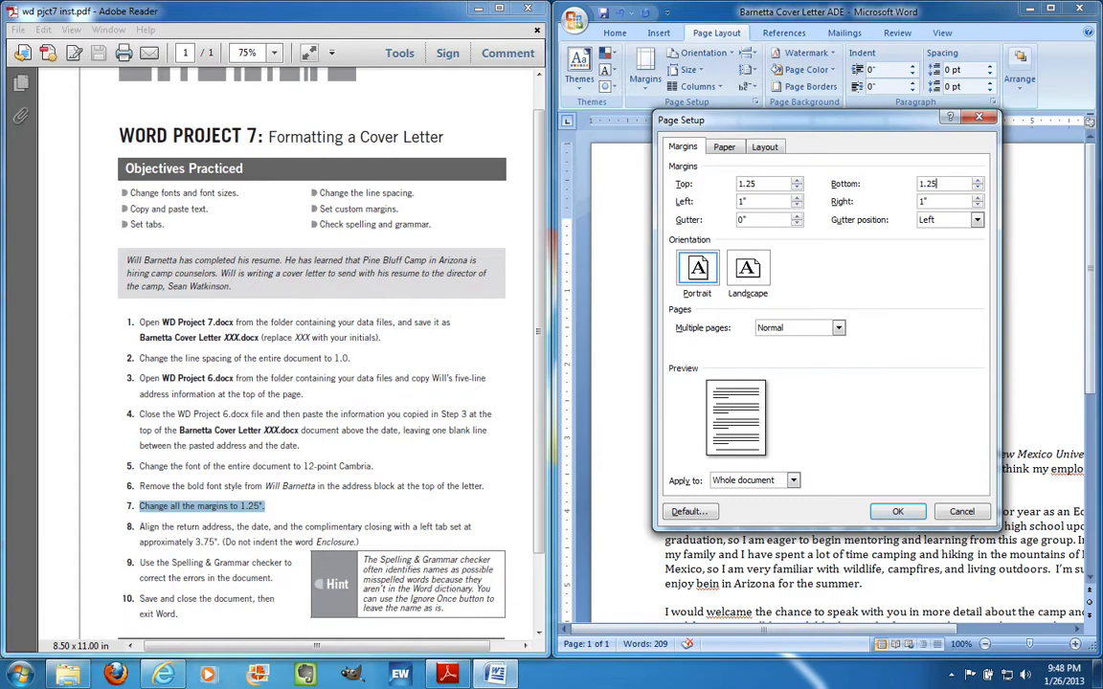
{"action": "key", "text": "Tab"}
{"action": "key", "text": "Tab"}
{"action": "type", "text": "1.25"}
{"action": "key", "text": "Tab"}
{"action": "key", "text": "Tab"}
{"action": "key", "text": "Tab"}
{"action": "key", "text": "Tab"}
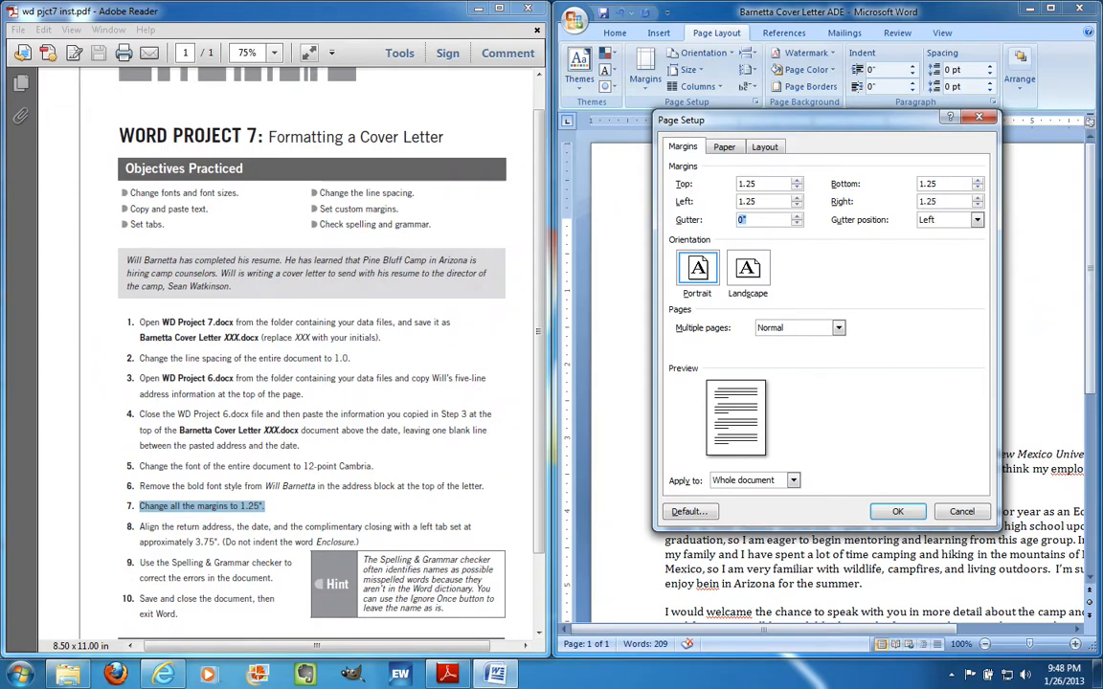
{"action": "key", "text": "Tab"}
{"action": "key", "text": "Tab"}
{"action": "key", "text": "Tab"}
{"action": "key", "text": "Tab"}
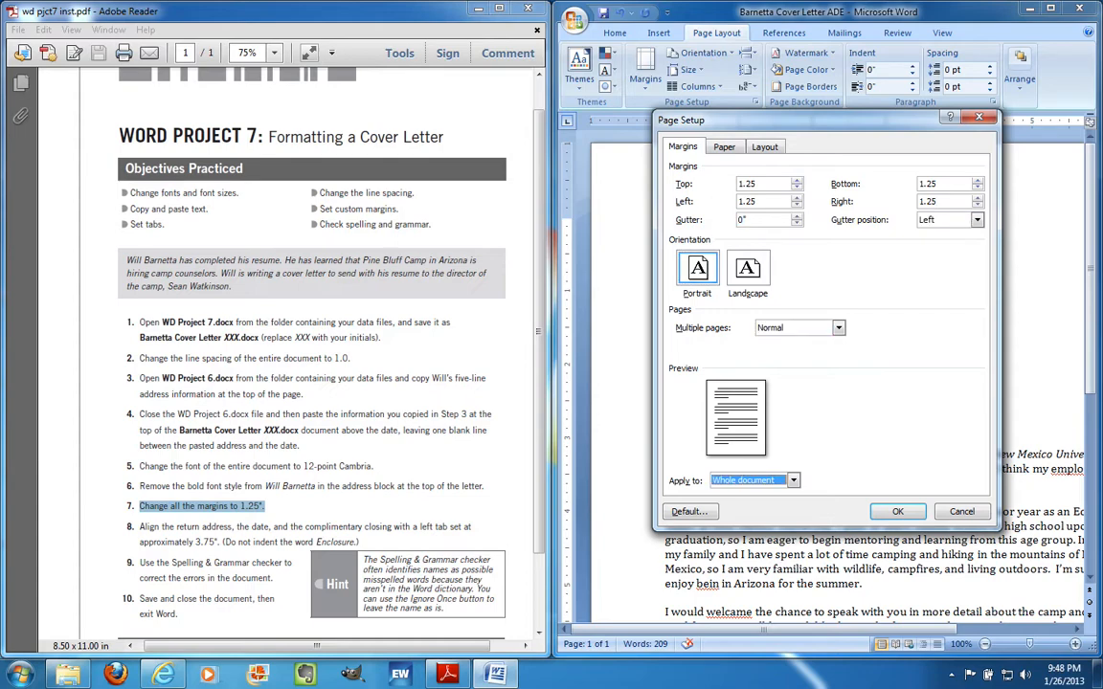
{"action": "key", "text": "Tab"}
{"action": "key", "text": "Tab"}
{"action": "key", "text": "Tab"}
{"action": "key", "text": "Tab"}
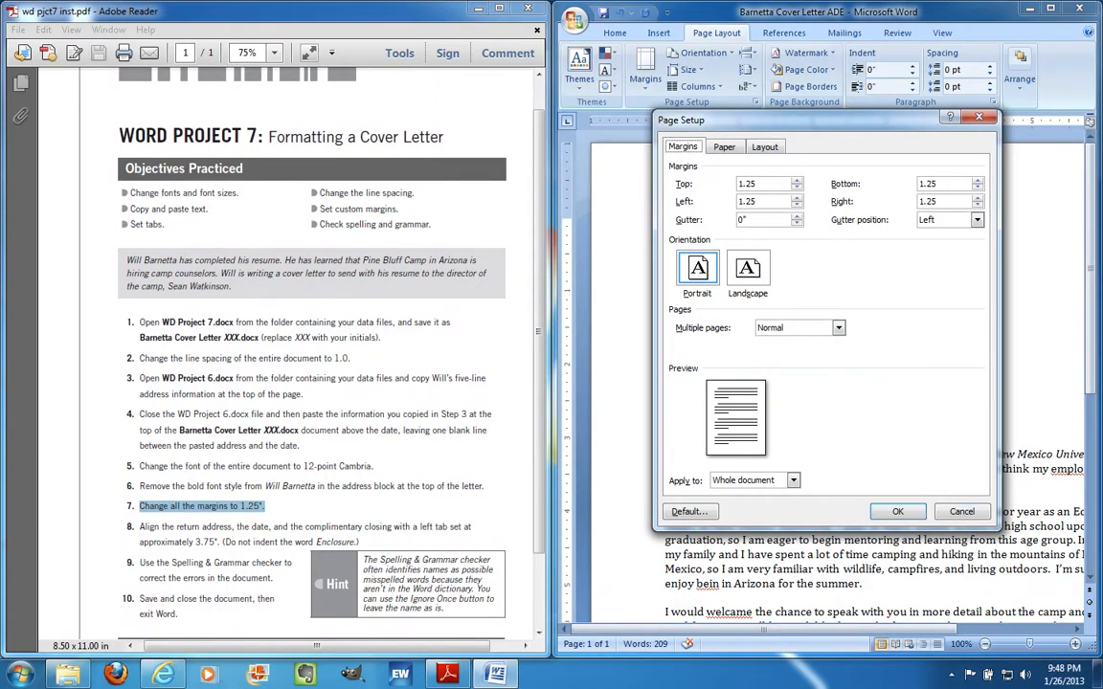
{"action": "key", "text": "Tab"}
{"action": "key", "text": "Tab"}
{"action": "key", "text": "Tab"}
{"action": "key", "text": "Tab"}
{"action": "key", "text": "Tab"}
{"action": "key", "text": "Tab"}
{"action": "key", "text": "Tab"}
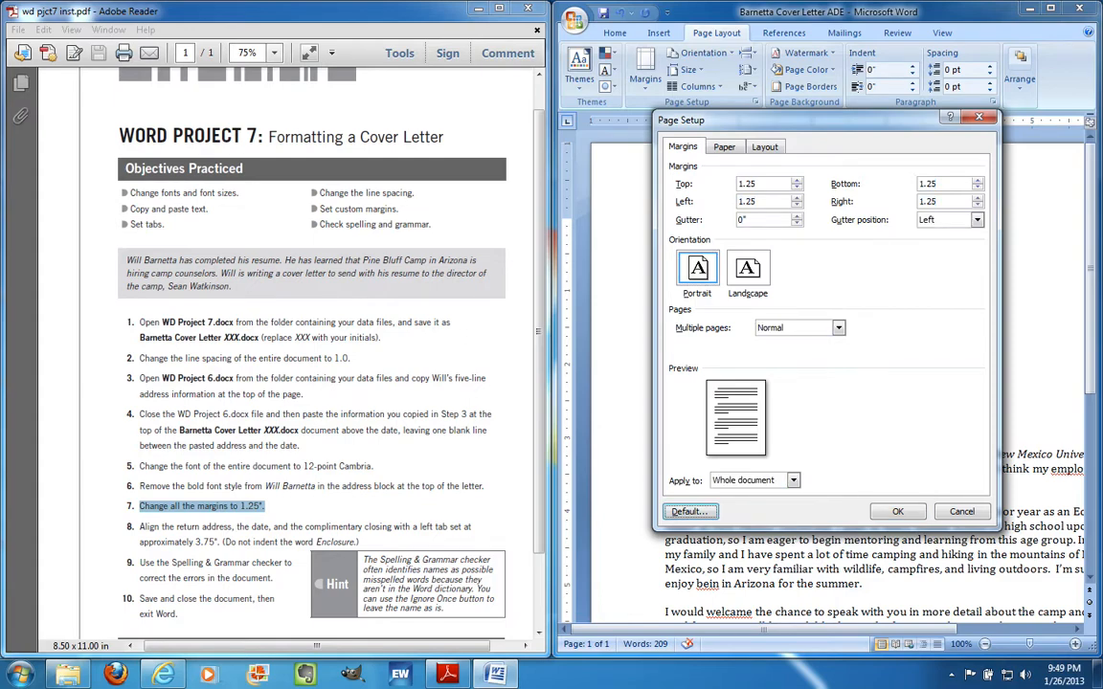
{"action": "key", "text": "shift+Tab"}
{"action": "key", "text": "shift+Tab"}
{"action": "key", "text": "shift+Tab"}
{"action": "key", "text": "shift+Tab"}
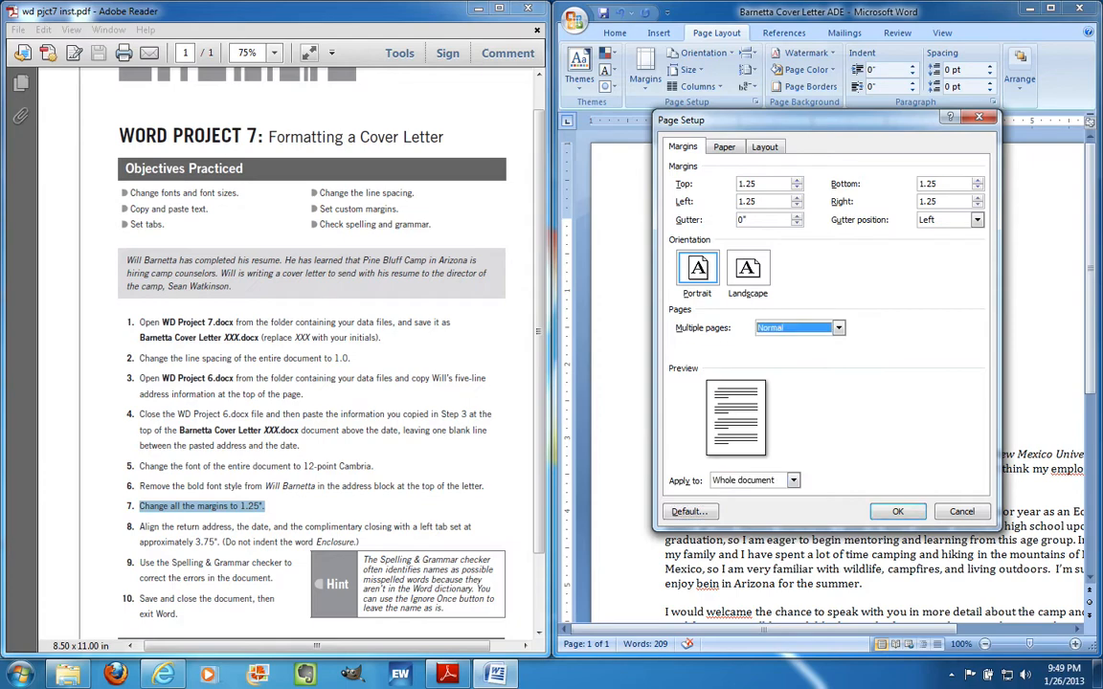
{"action": "key", "text": "shift+Tab"}
{"action": "key", "text": "shift+Tab"}
{"action": "key", "text": "shift+Tab"}
{"action": "key", "text": "shift+Tab"}
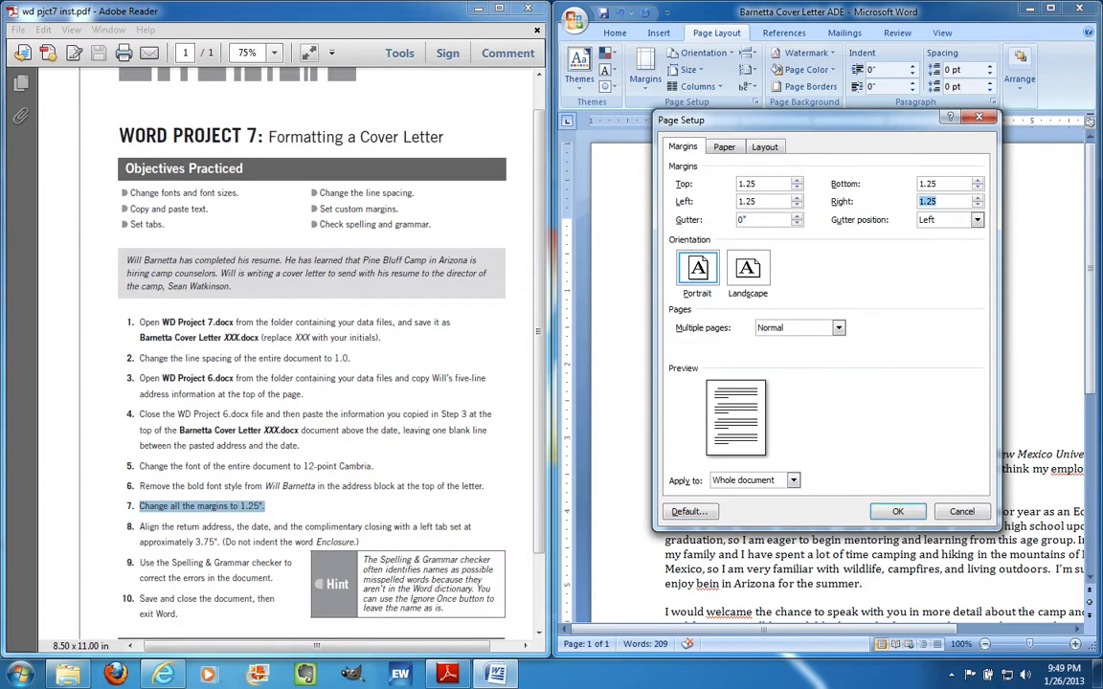
{"action": "key", "text": "shift+Tab"}
{"action": "key", "text": "shift+Tab"}
View the paper and layout page settings and apply the 1.25-inch margins to the whole document
{"action": "left_click", "coordinate": [723, 146]}
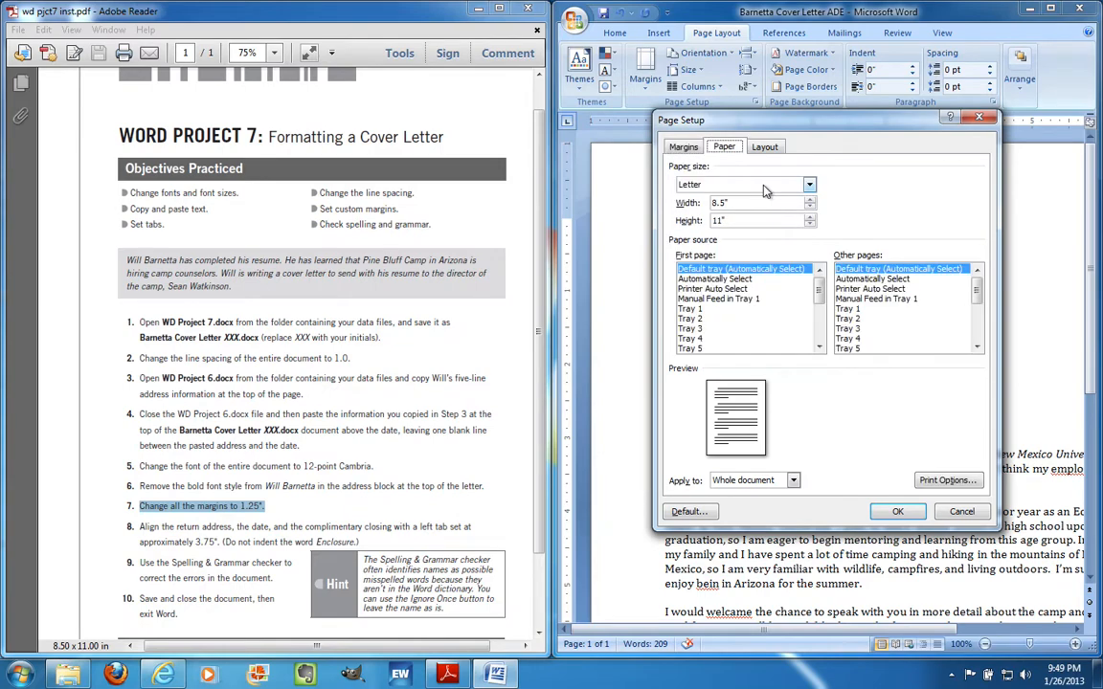
{"action": "key", "text": "ctrl+Tab"}
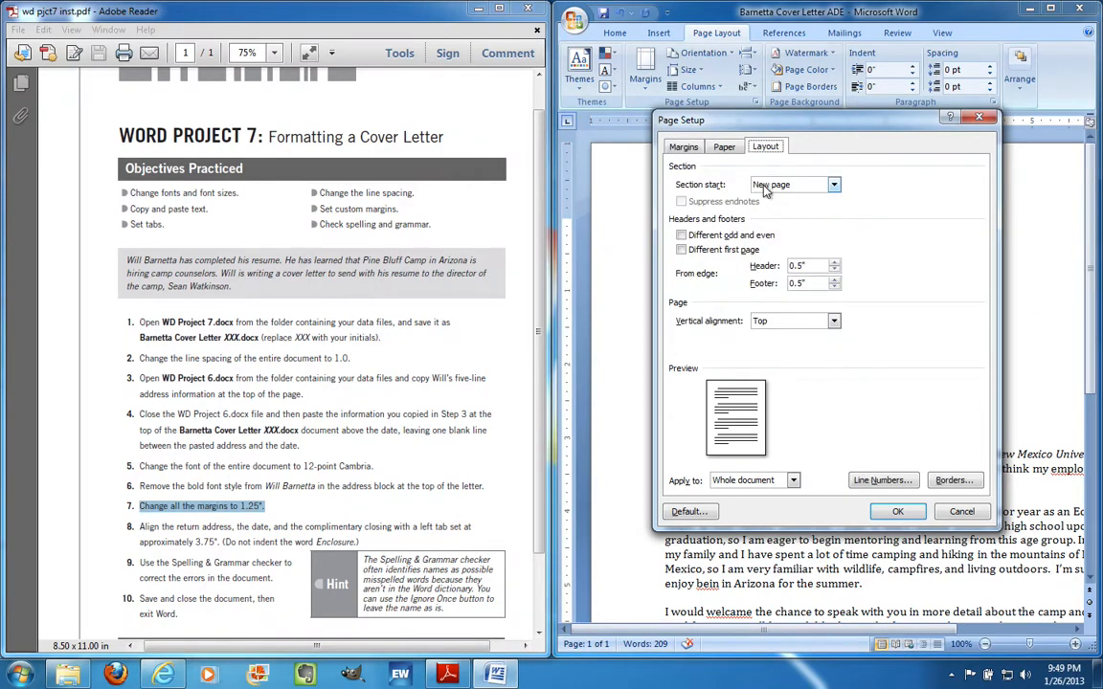
{"action": "key", "text": "ctrl+shift+Tab"}
{"action": "key", "text": "ctrl+shift+Tab"}
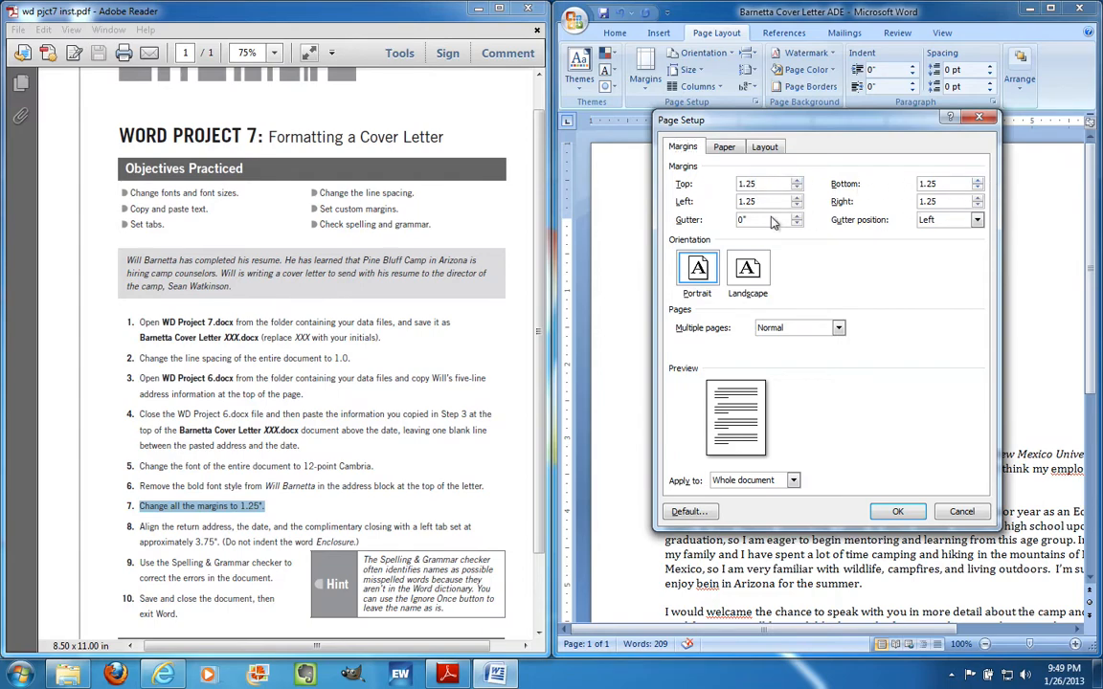
{"action": "left_click", "coordinate": [898, 512]}
Highlight instruction 8 in the PDF, about aligning parts of the letter with a left tab
{"action": "left_click", "coordinate": [246, 437]}
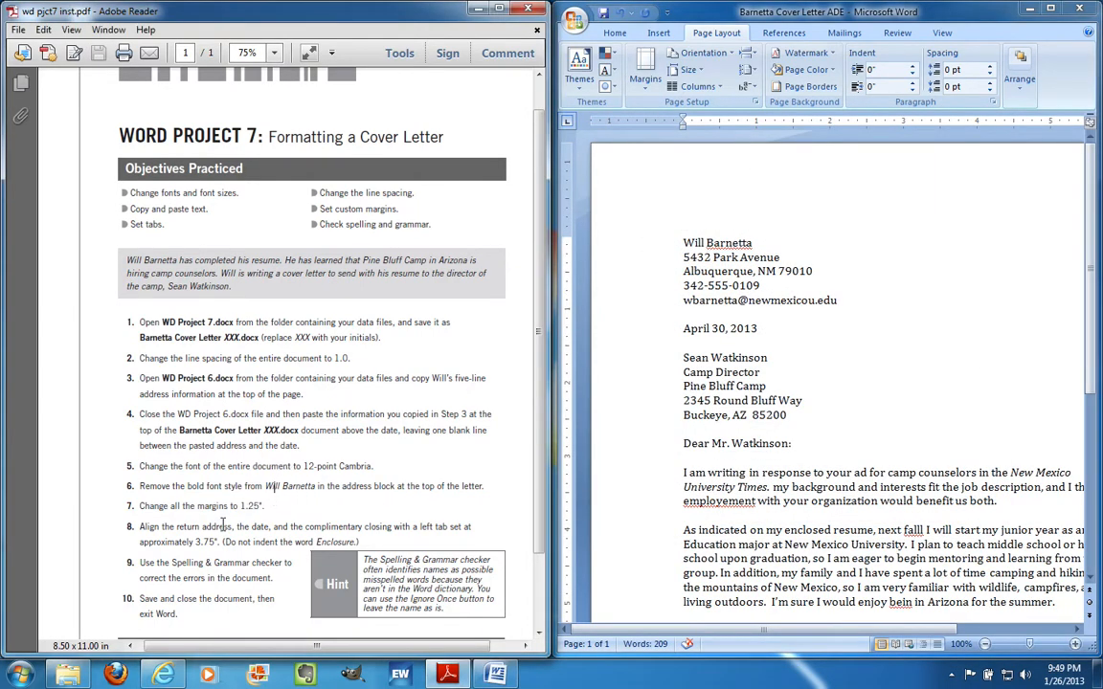
{"action": "left_click_drag", "start_coordinate": [140, 527], "coordinate": [360, 543]}
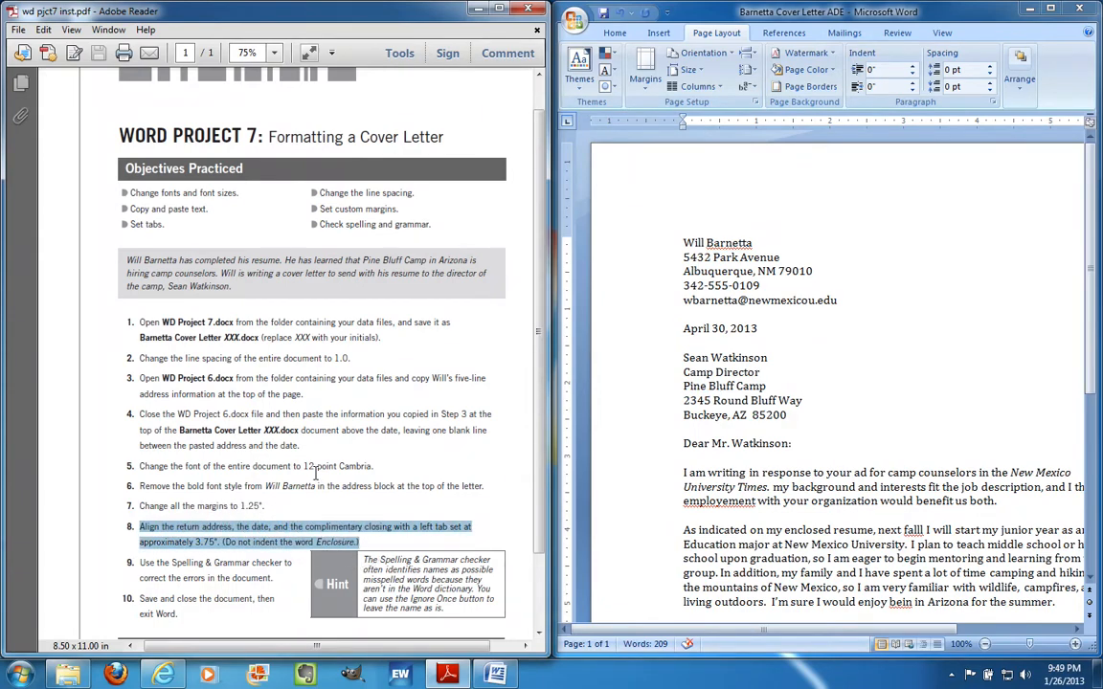
{"action": "scroll", "coordinate": [315, 473], "scroll_direction": "down", "scroll_amount": 2}
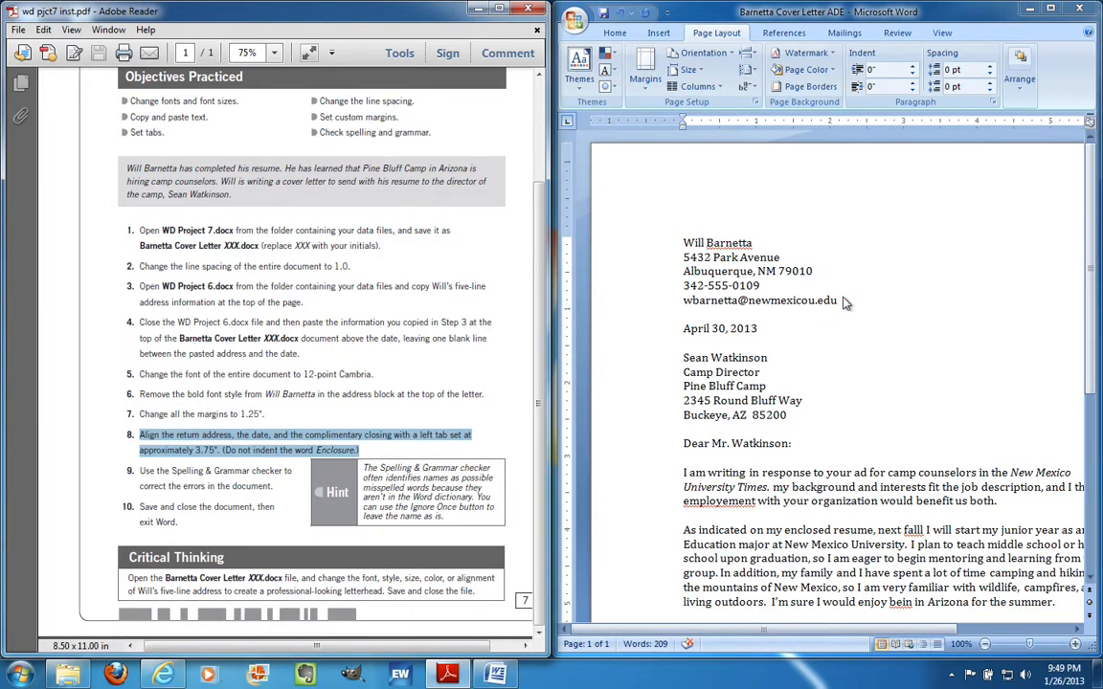
Select in turn the return address, the date and the complimentary closing in the letter to identify the text covered by instruction 8
{"action": "left_click_drag", "start_coordinate": [813, 313], "coordinate": [679, 241]}
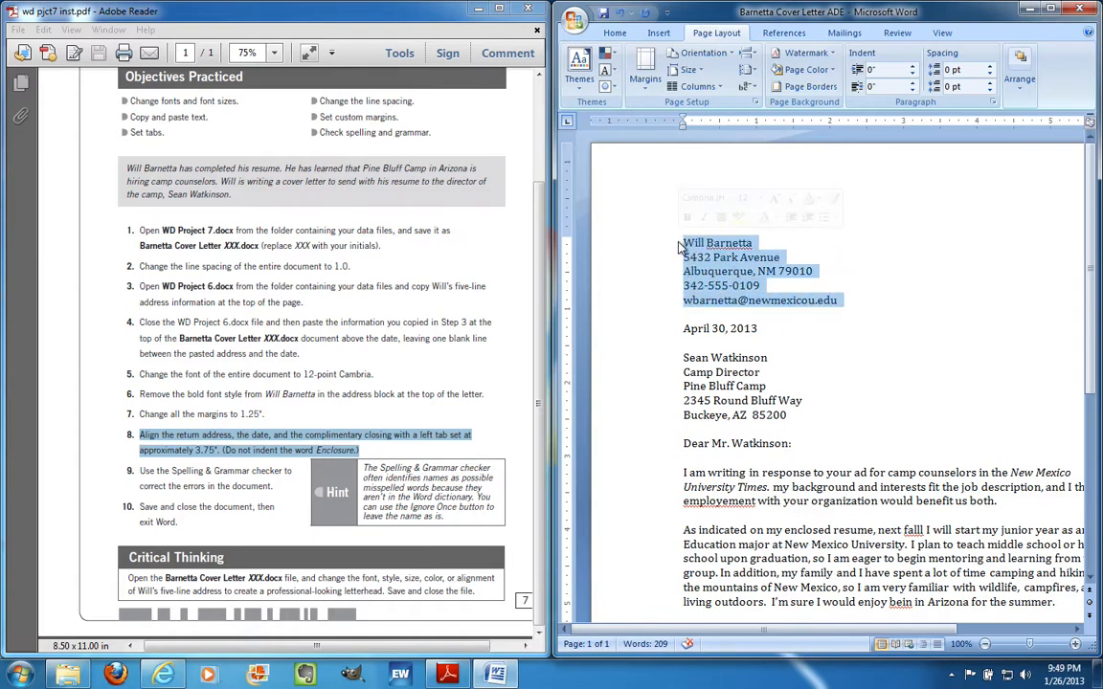
{"action": "left_click_drag", "start_coordinate": [683, 327], "coordinate": [758, 329]}
{"action": "scroll", "coordinate": [892, 358], "scroll_direction": "down", "scroll_amount": 2}
{"action": "scroll", "coordinate": [893, 357], "scroll_direction": "down", "scroll_amount": 5}
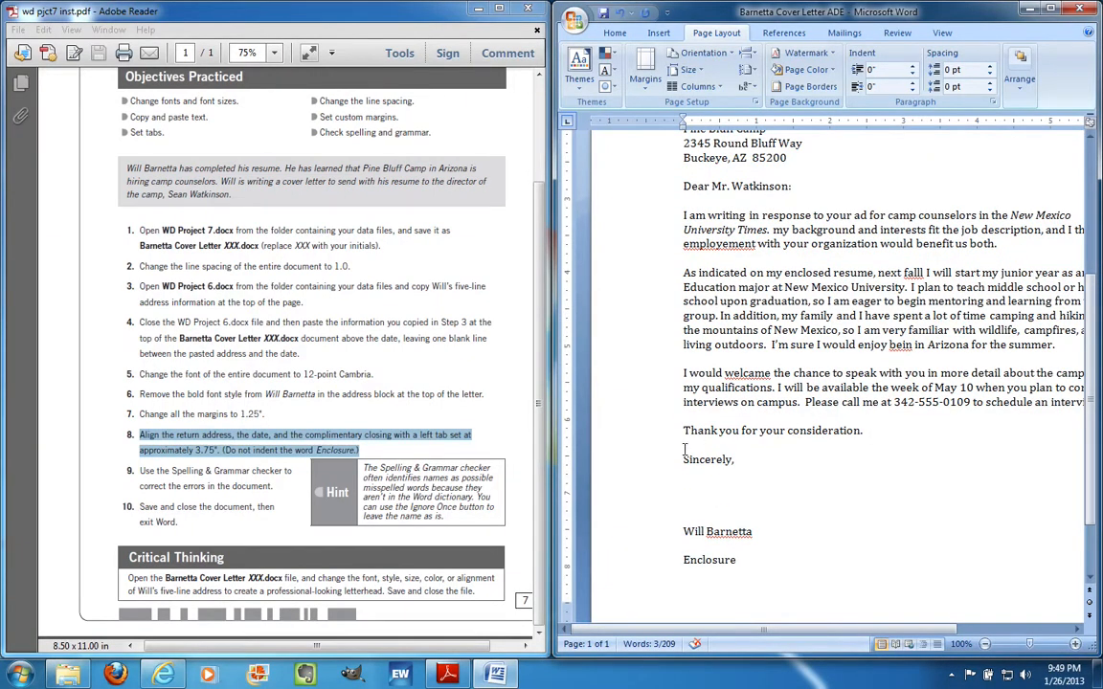
{"action": "left_click_drag", "start_coordinate": [705, 461], "coordinate": [764, 532]}
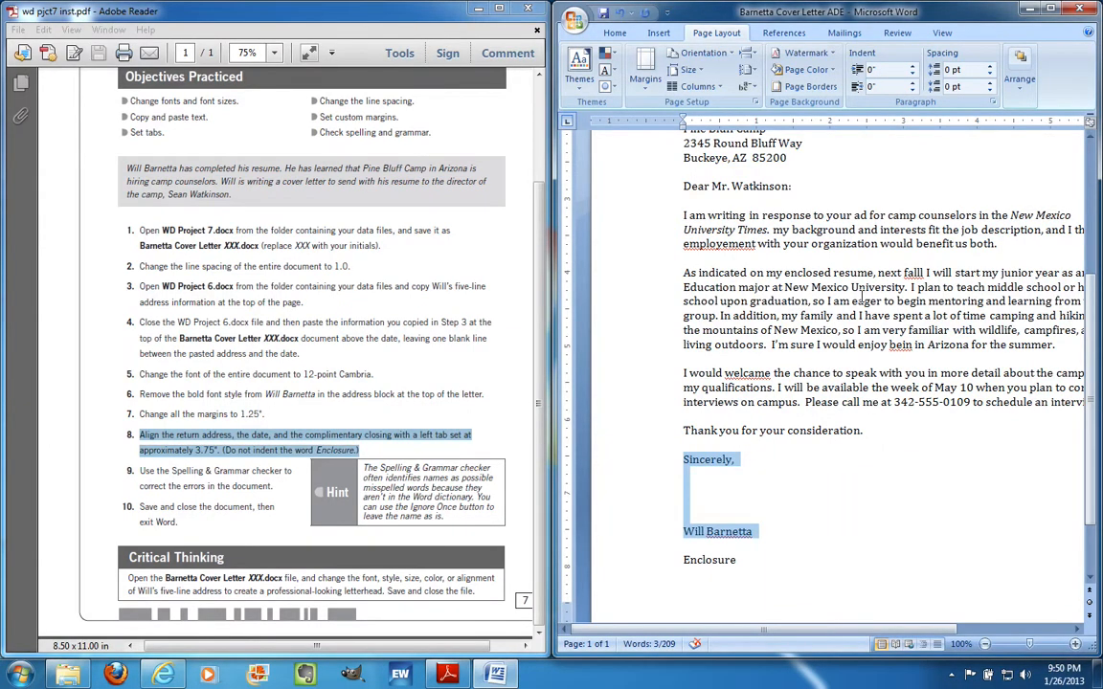
{"action": "scroll", "coordinate": [860, 277], "scroll_direction": "up", "scroll_amount": 6}
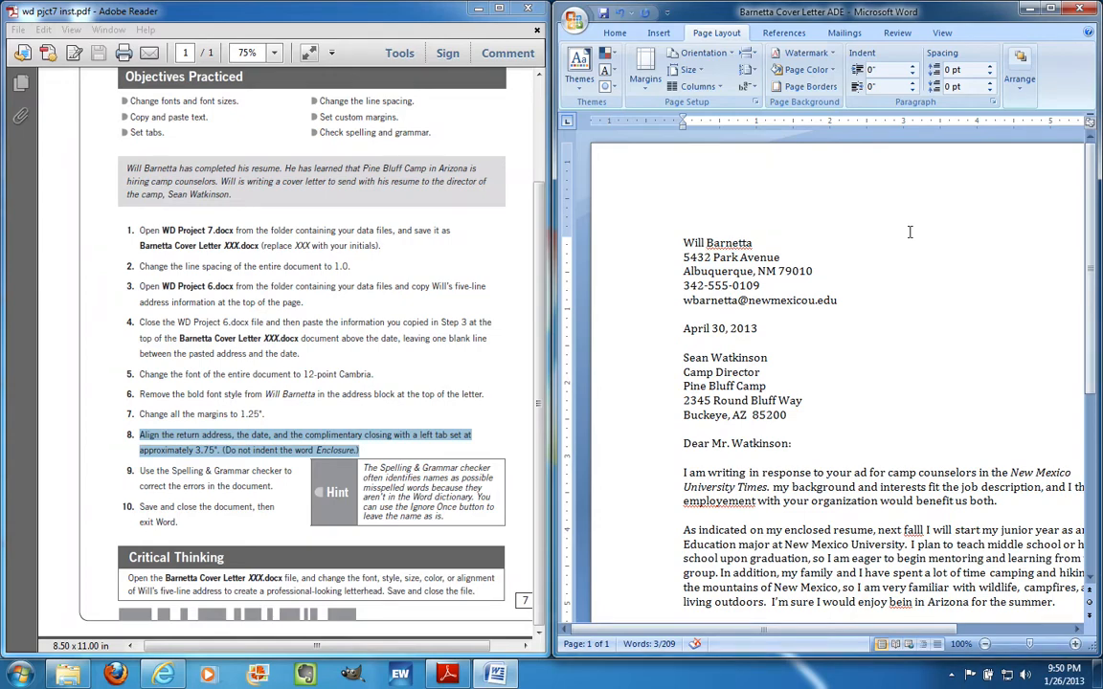
Set a left tab stop at about 3.75" on the ruler for the five-line return address
{"action": "left_click", "coordinate": [683, 243]}
{"action": "left_click_drag", "start_coordinate": [684, 243], "coordinate": [838, 292]}
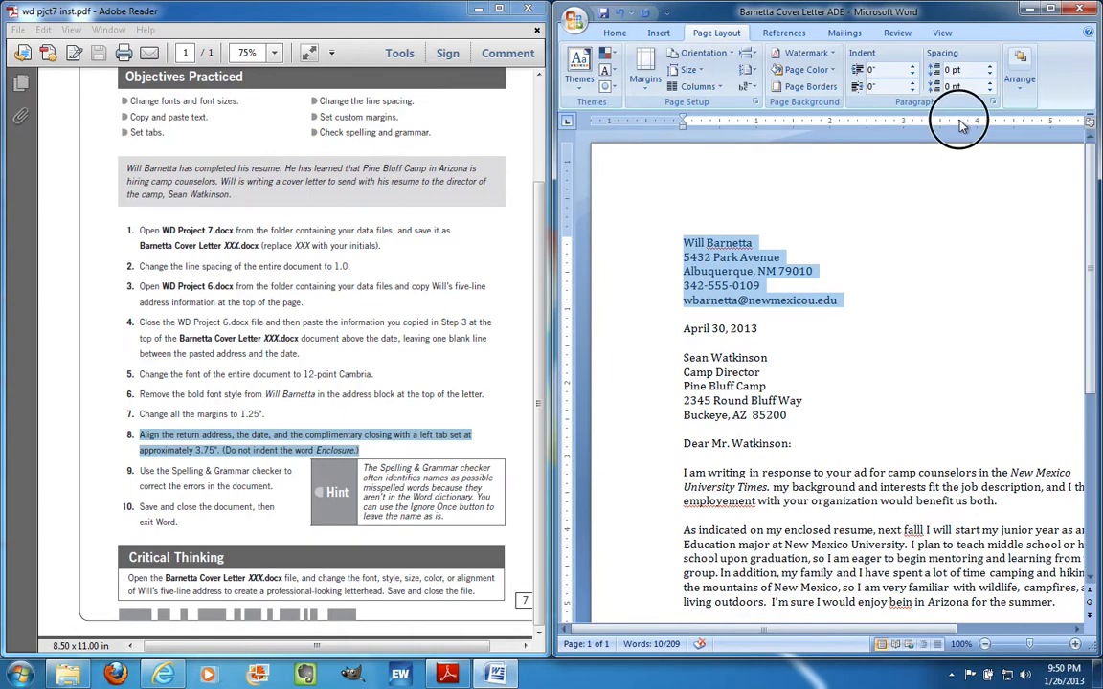
{"action": "left_click", "coordinate": [960, 122]}
Move through the lines of the letter one by one to examine which ones carry the tab stop
{"action": "left_click", "coordinate": [766, 317]}
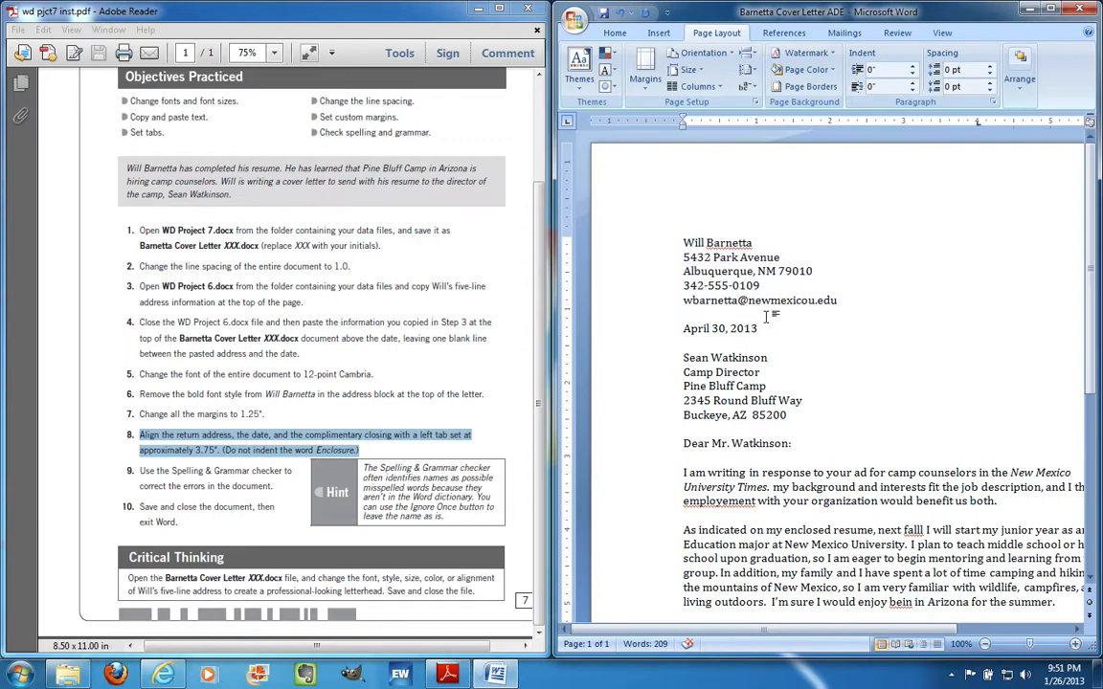
{"action": "key", "text": "Down"}
{"action": "key", "text": "Down"}
{"action": "key", "text": "Down"}
{"action": "key", "text": "Up"}
{"action": "key", "text": "Down"}
{"action": "key", "text": "Down"}
{"action": "key", "text": "Down"}
{"action": "key", "text": "Down"}
{"action": "key", "text": "Down"}
{"action": "key", "text": "Down"}
{"action": "key", "text": "Down"}
{"action": "key", "text": "Down"}
Indent the sender's name in the return address to the 3.75" tab stop
{"action": "left_click", "coordinate": [839, 300]}
{"action": "key", "text": "Tab"}
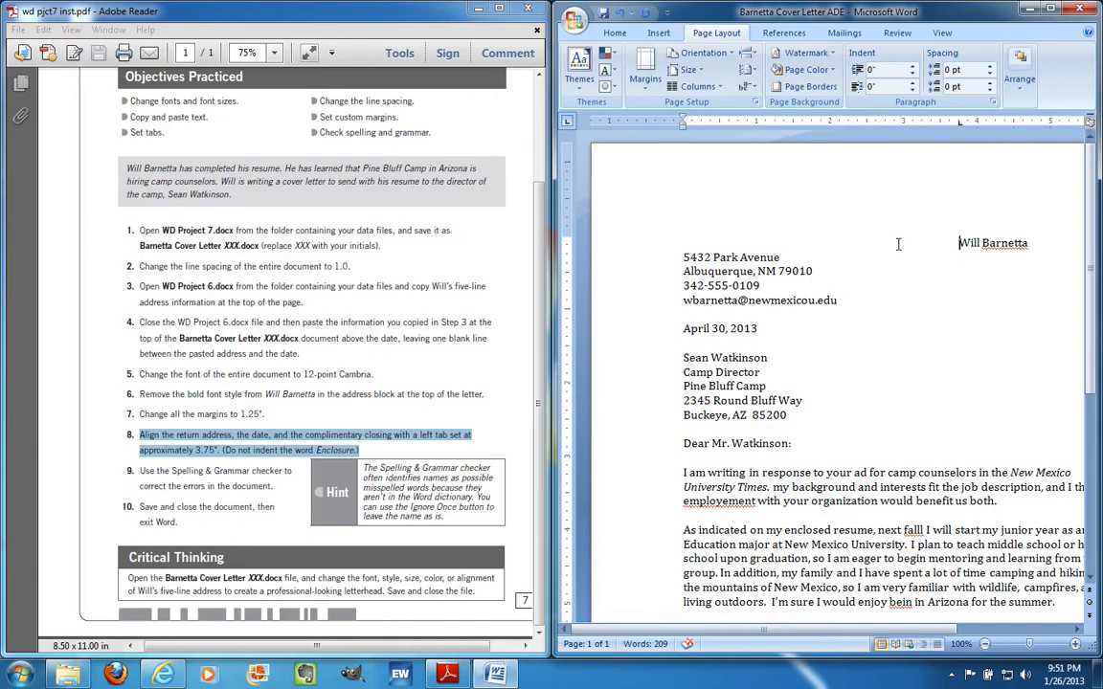
Try to indent the date line with the default tab stops, and remove the inserted tabs again
{"action": "left_click", "coordinate": [738, 329]}
{"action": "double_click", "coordinate": [691, 328]}
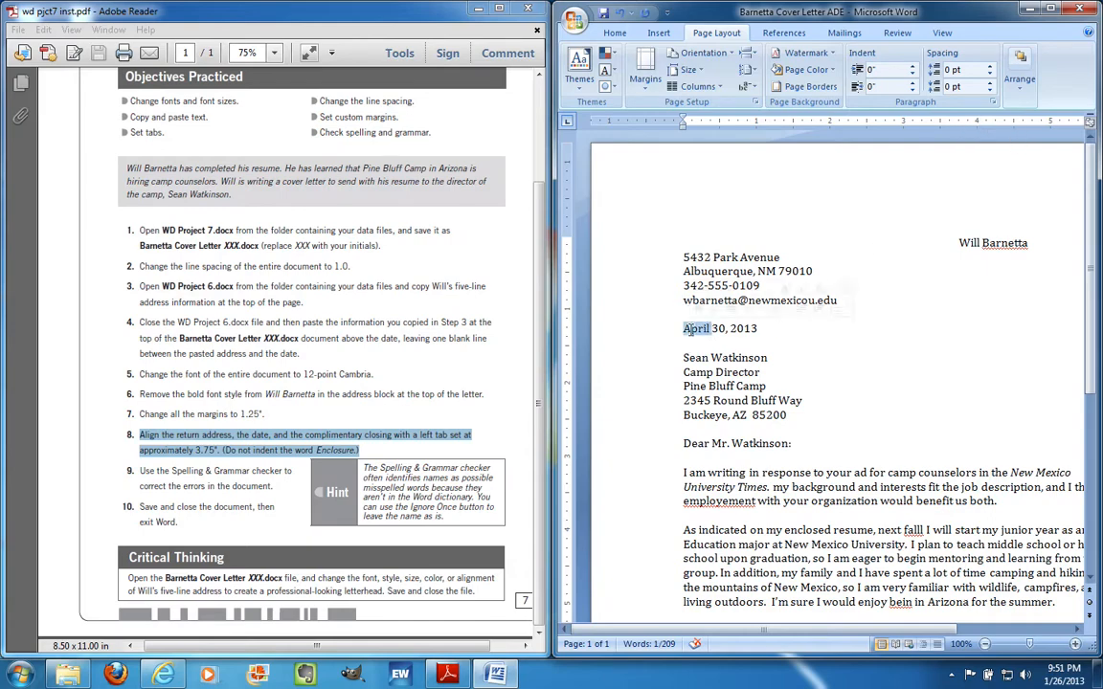
{"action": "left_click", "coordinate": [682, 329]}
{"action": "key", "text": "Tab"}
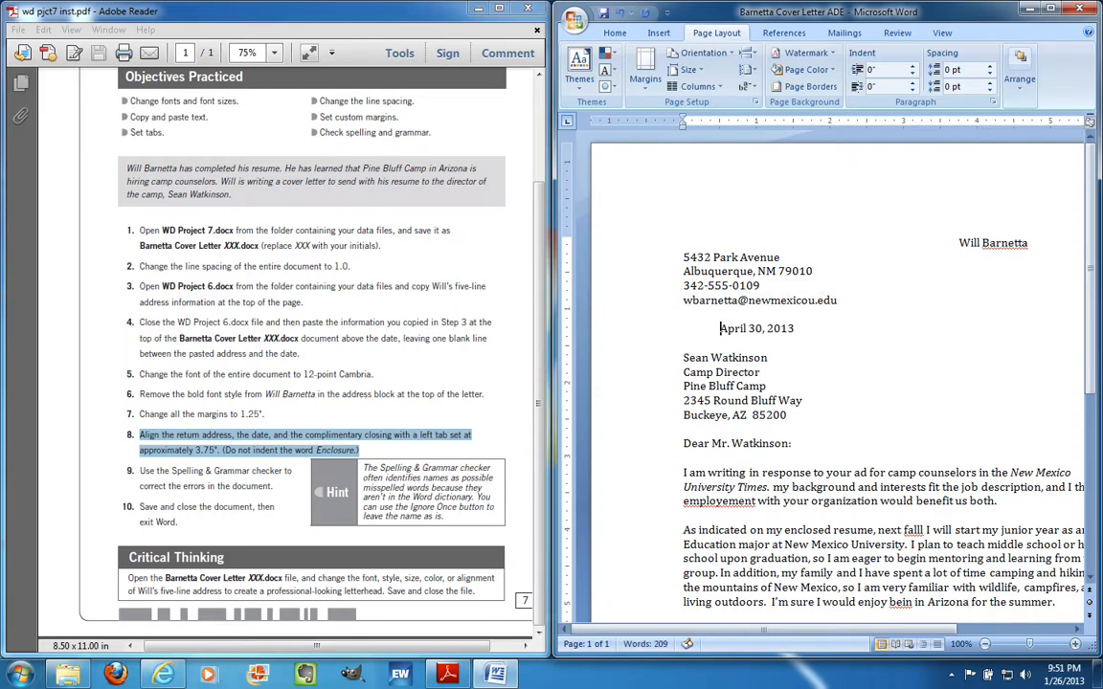
{"action": "key", "text": "Tab"}
{"action": "key", "text": "Tab"}
{"action": "key", "text": "Tab"}
{"action": "key", "text": "Tab"}
{"action": "key", "text": "Tab"}
{"action": "key", "text": "BackSpace"}
{"action": "key", "text": "BackSpace"}
{"action": "key", "text": "BackSpace"}
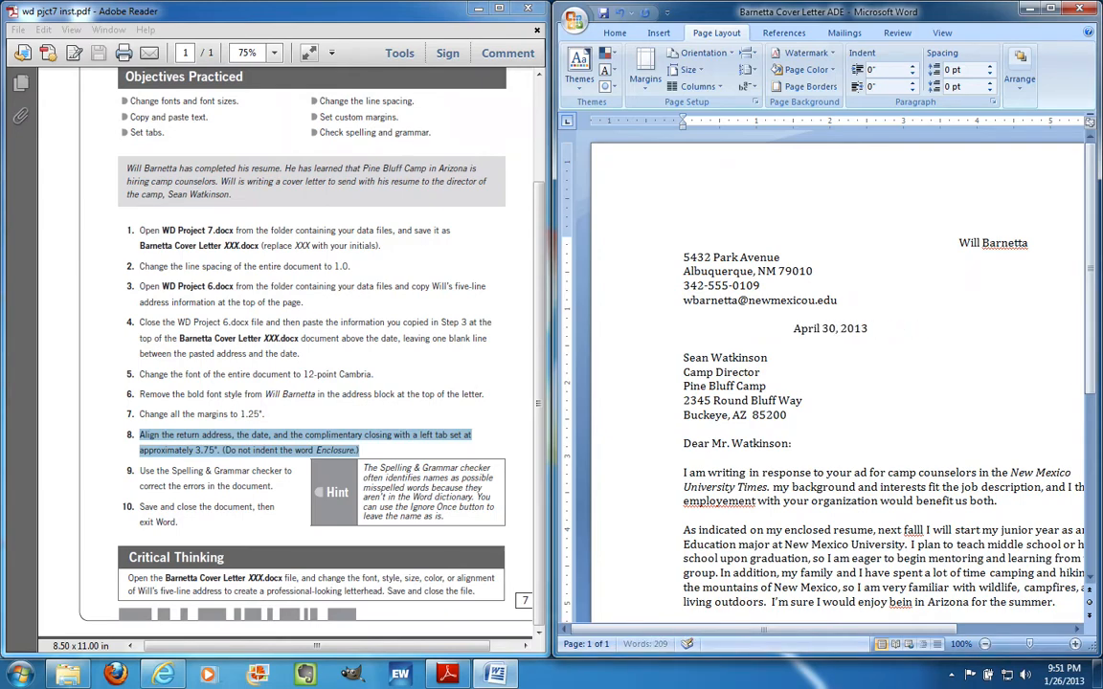
{"action": "key", "text": "BackSpace"}
{"action": "key", "text": "BackSpace"}
{"action": "key", "text": "BackSpace"}
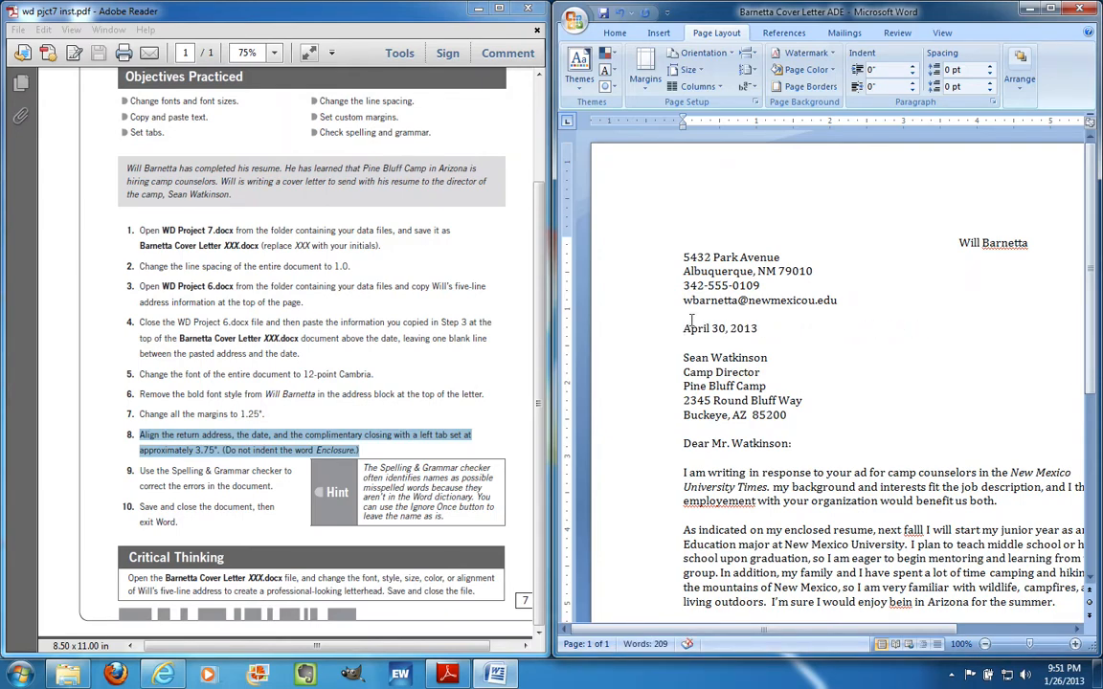
Indent the street, city, phone and e-mail lines of the return address to the 3.75" tab stop
{"action": "left_click", "coordinate": [685, 257]}
{"action": "key", "text": "Tab"}
{"action": "left_click", "coordinate": [683, 271]}
{"action": "key", "text": "Tab"}
{"action": "left_click", "coordinate": [682, 285]}
{"action": "key", "text": "Tab"}
{"action": "left_click", "coordinate": [684, 300]}
{"action": "key", "text": "Tab"}
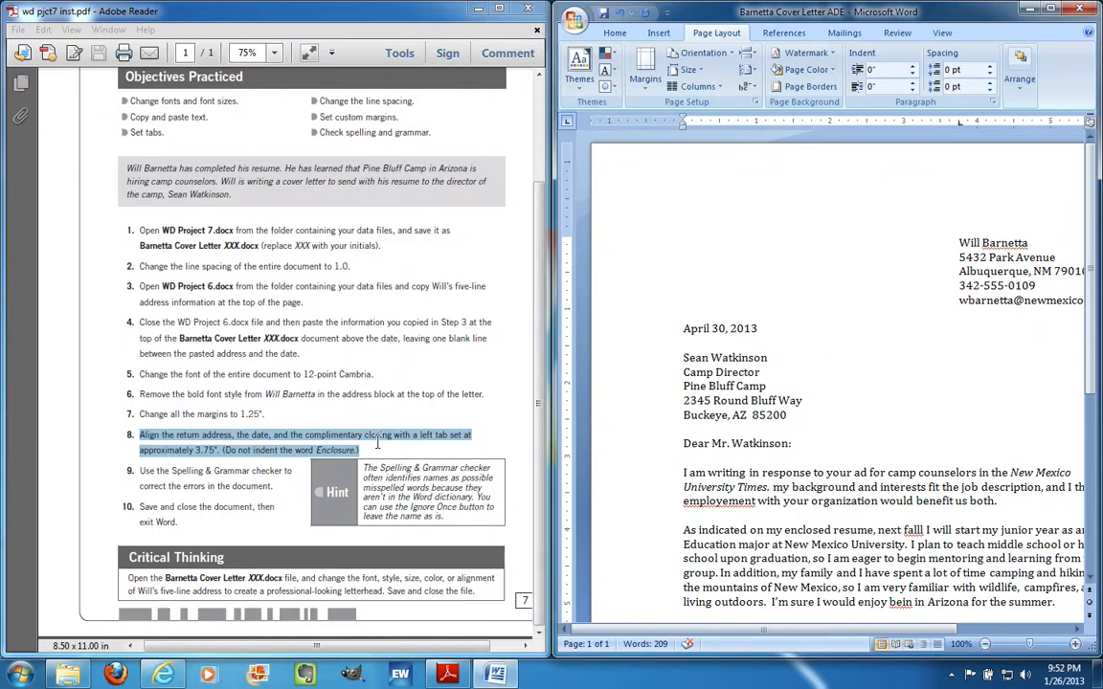
Set a left tab stop at 3.75" for the date line in the Tabs settings and indent the date to it
{"action": "left_click", "coordinate": [682, 328]}
{"action": "left_click", "coordinate": [993, 103]}
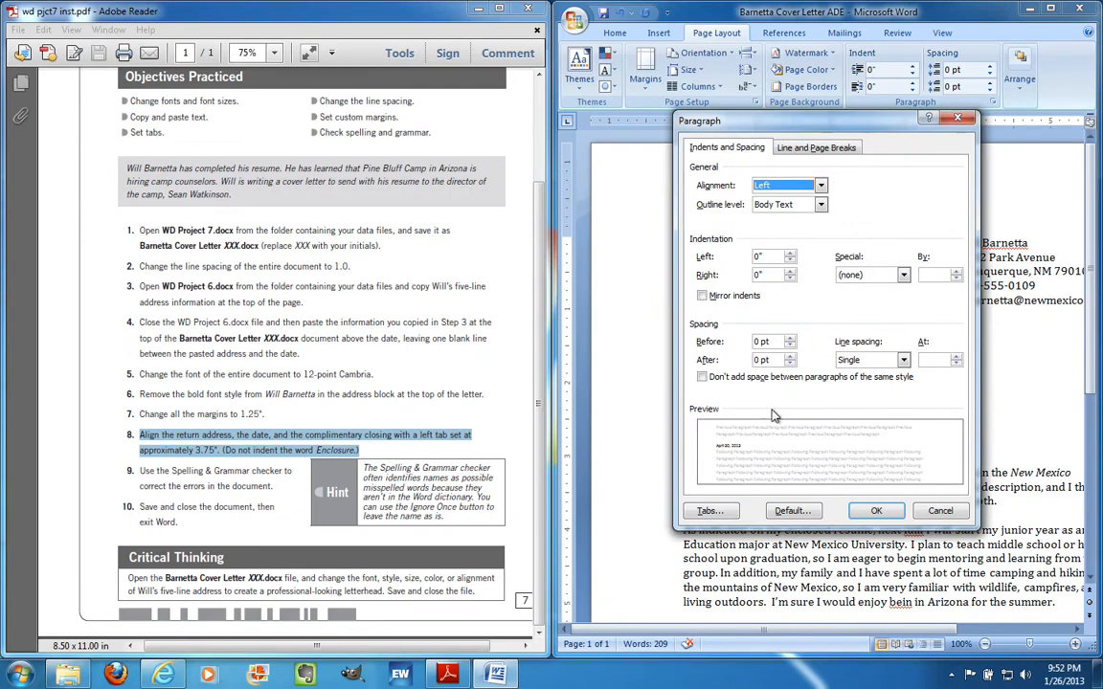
{"action": "left_click", "coordinate": [713, 512]}
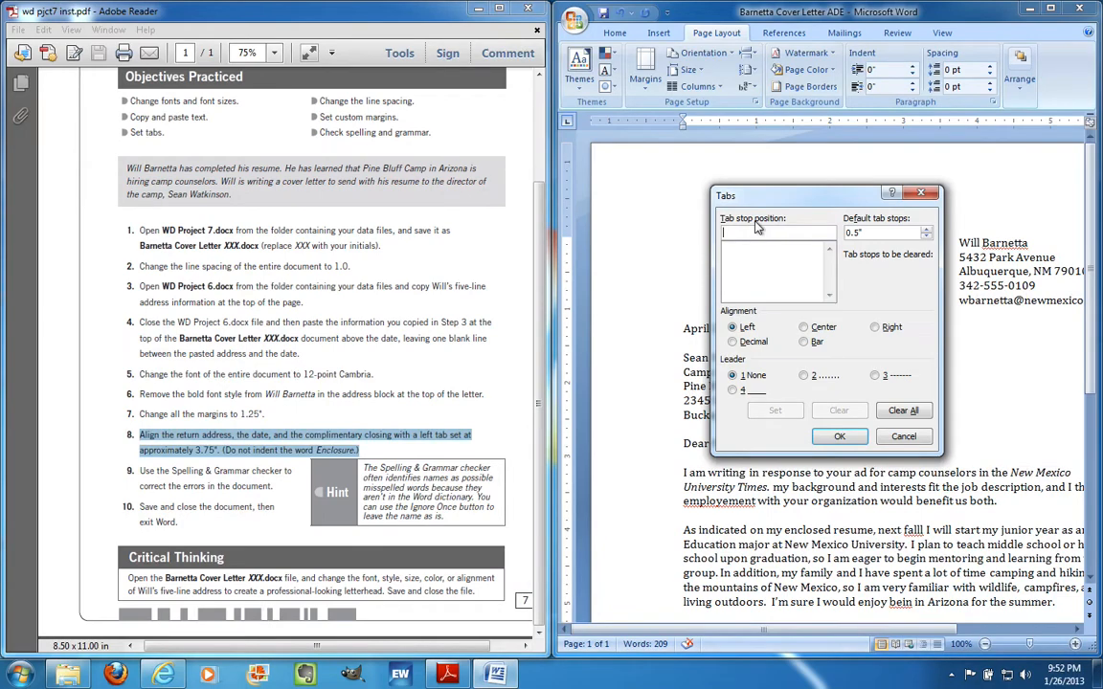
{"action": "type", "text": "3.75"}
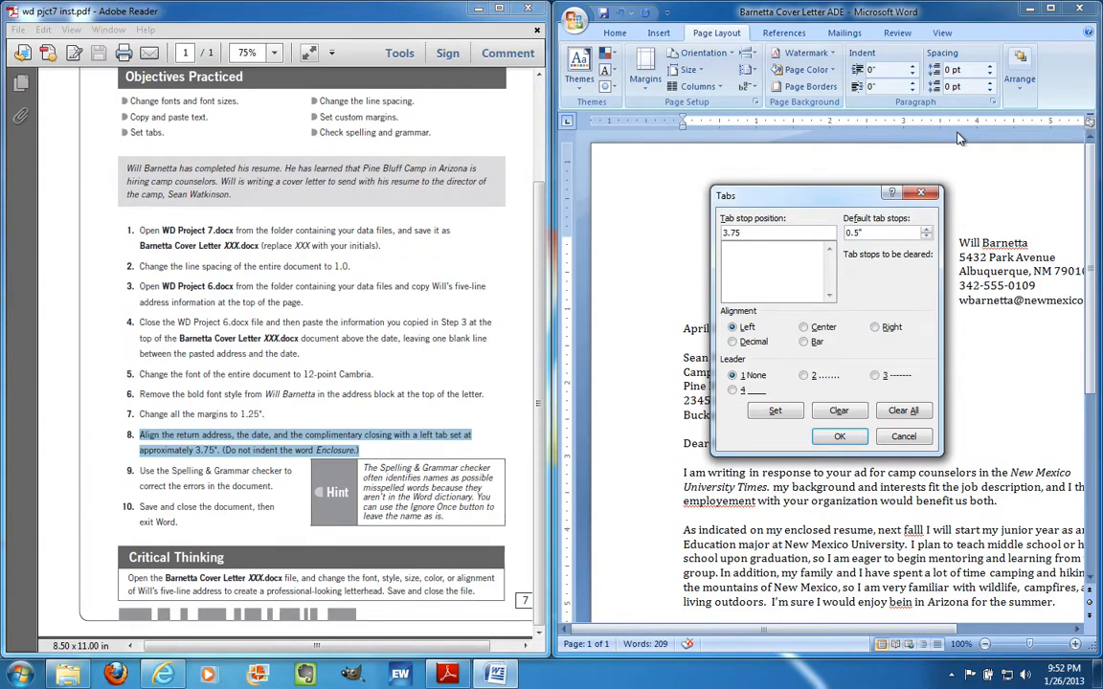
{"action": "left_click", "coordinate": [774, 411]}
{"action": "left_click", "coordinate": [838, 435]}
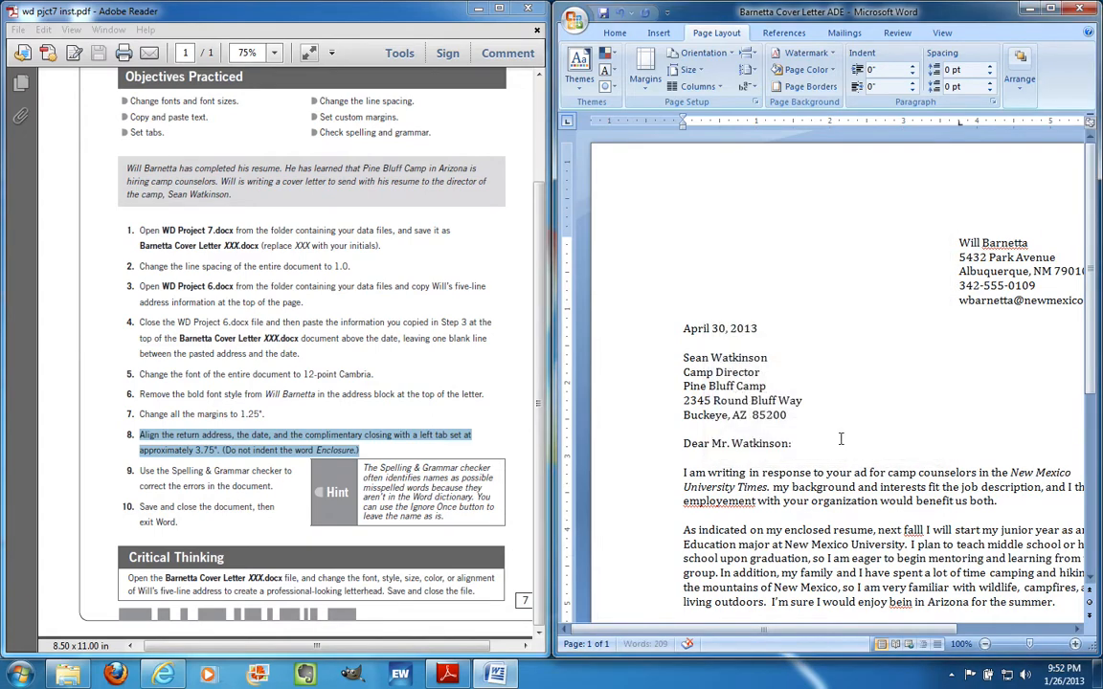
{"action": "left_click", "coordinate": [679, 330]}
{"action": "key", "text": "Tab"}
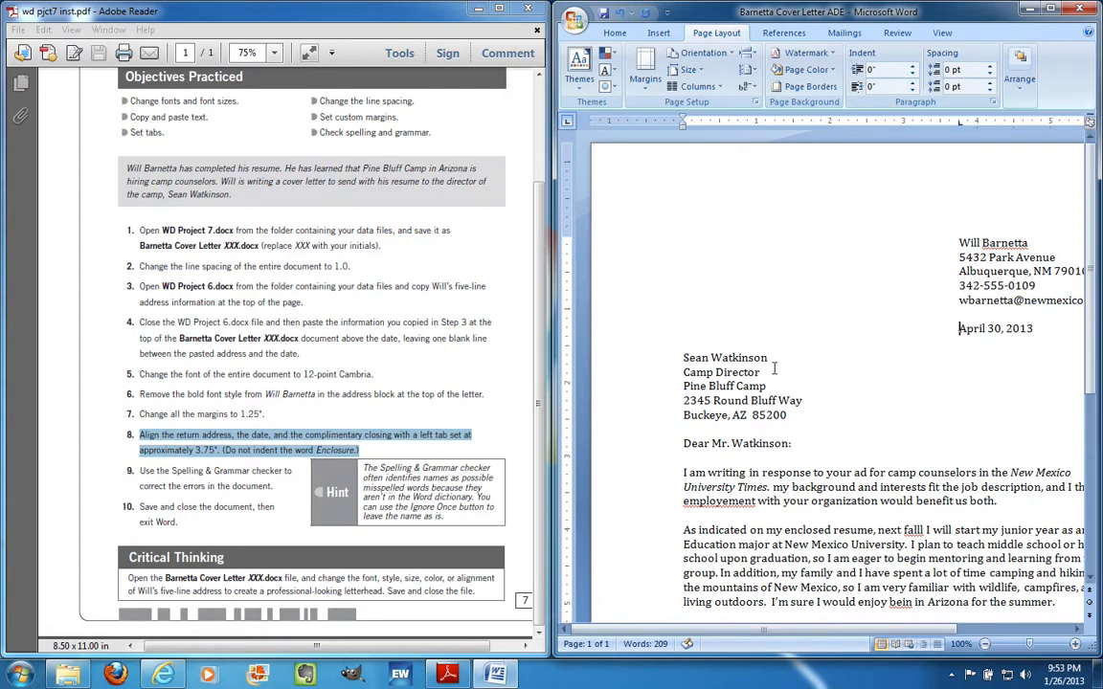
Set a left tab stop at about 3.75" for the complimentary closing, from "Sincerely," through the sender's name
{"action": "scroll", "coordinate": [803, 379], "scroll_direction": "down", "scroll_amount": 1}
{"action": "scroll", "coordinate": [804, 379], "scroll_direction": "down", "scroll_amount": 5}
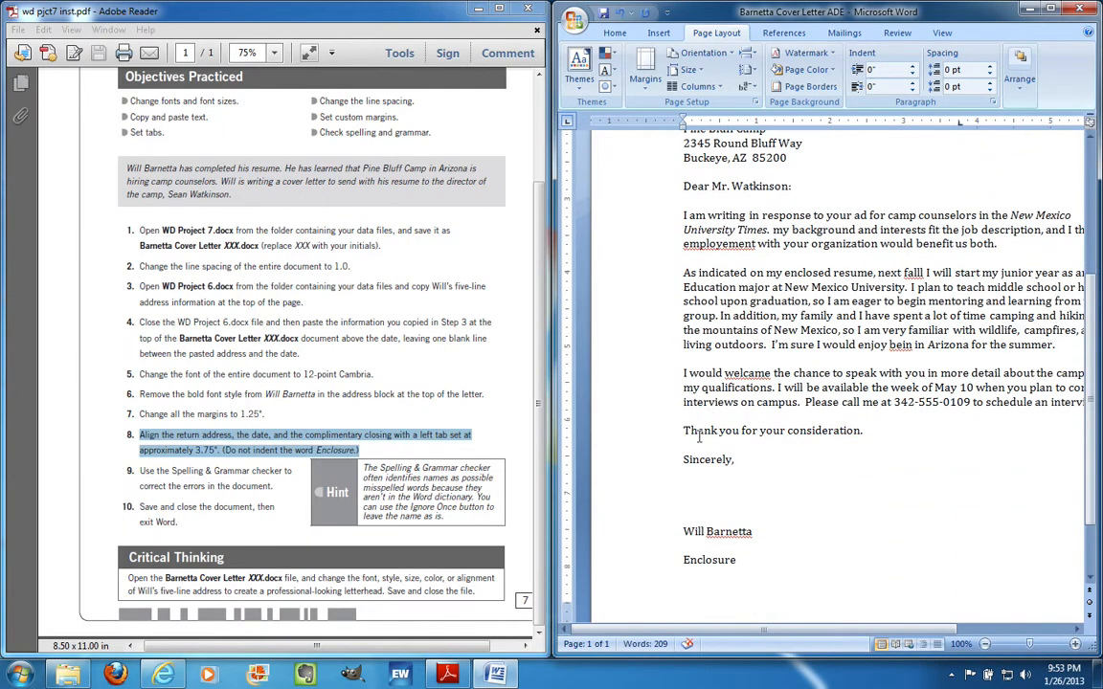
{"action": "left_click_drag", "start_coordinate": [681, 459], "coordinate": [677, 531]}
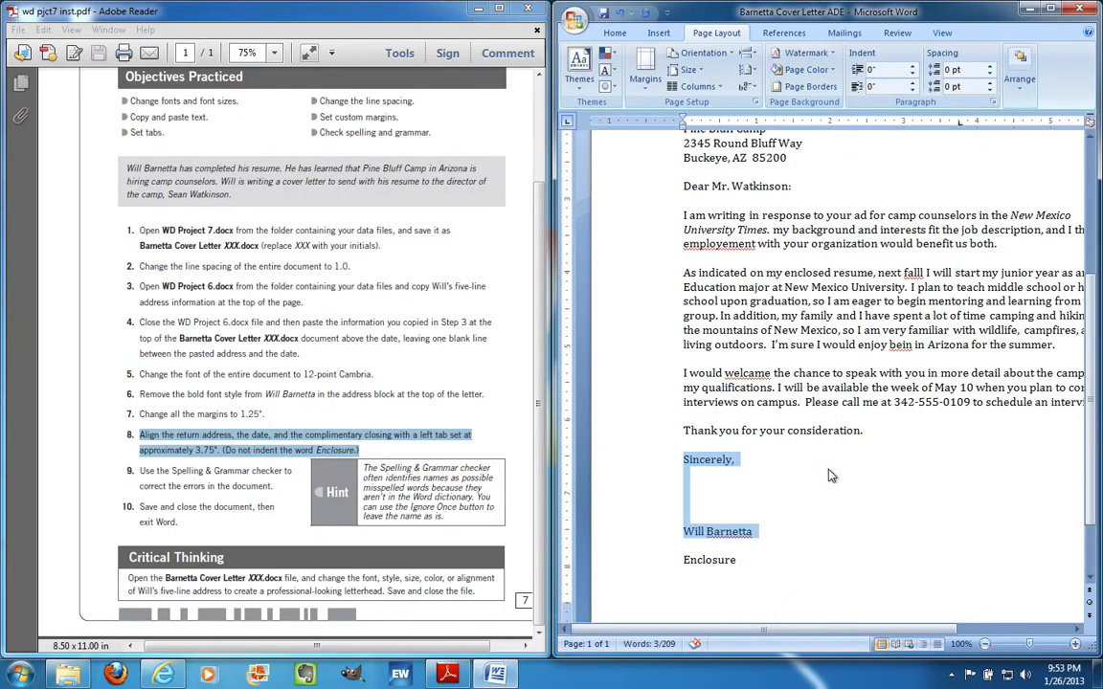
{"action": "key", "text": "Delete"}
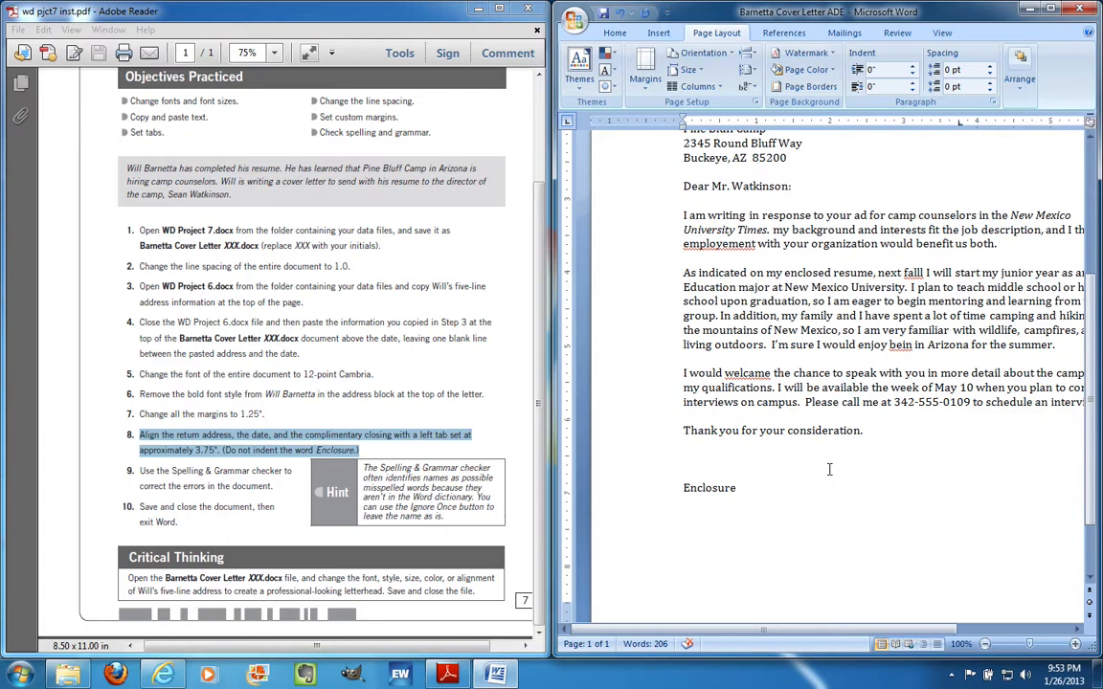
{"action": "key", "text": "ctrl+z"}
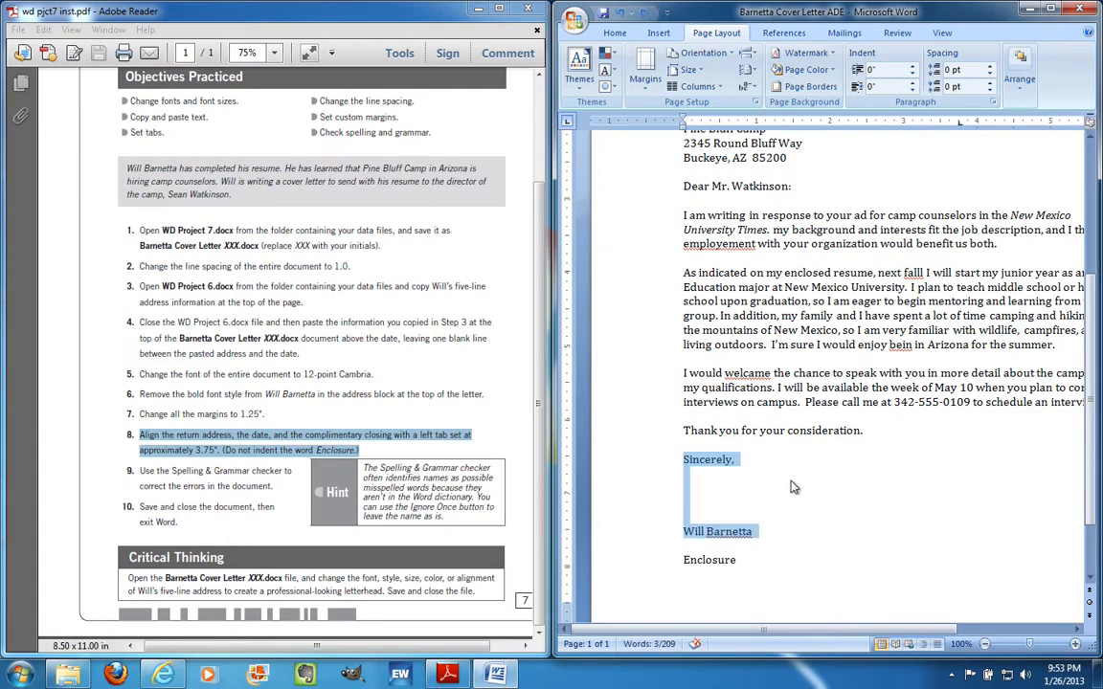
Indent "Sincerely," and the sender's name in the closing to the 3.75" tab stop, leaving "Enclosure" unindented
{"action": "left_click", "coordinate": [685, 466]}
{"action": "left_click_drag", "start_coordinate": [686, 466], "coordinate": [686, 464]}
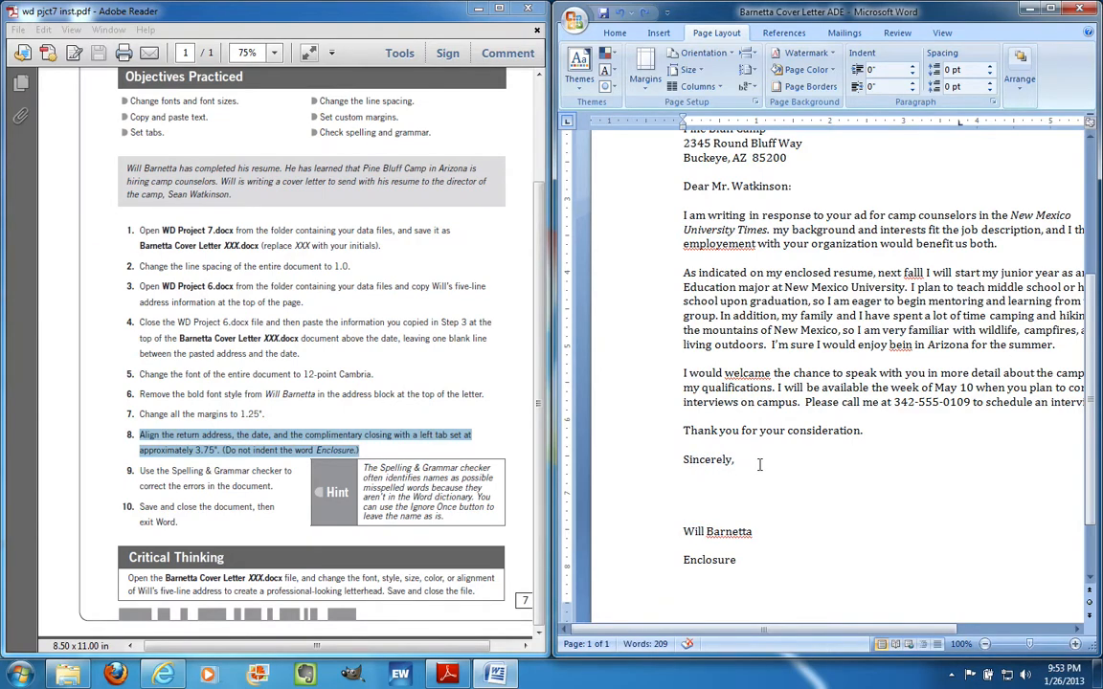
{"action": "key", "text": "Tab"}
{"action": "left_click", "coordinate": [683, 525]}
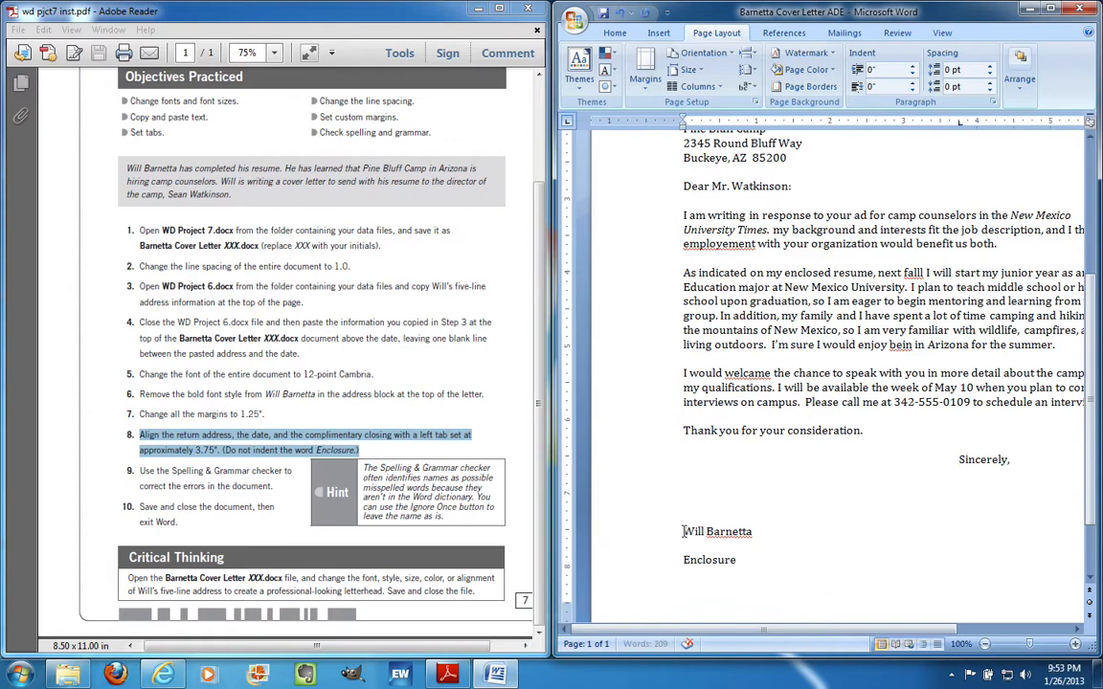
{"action": "key", "text": "Tab"}
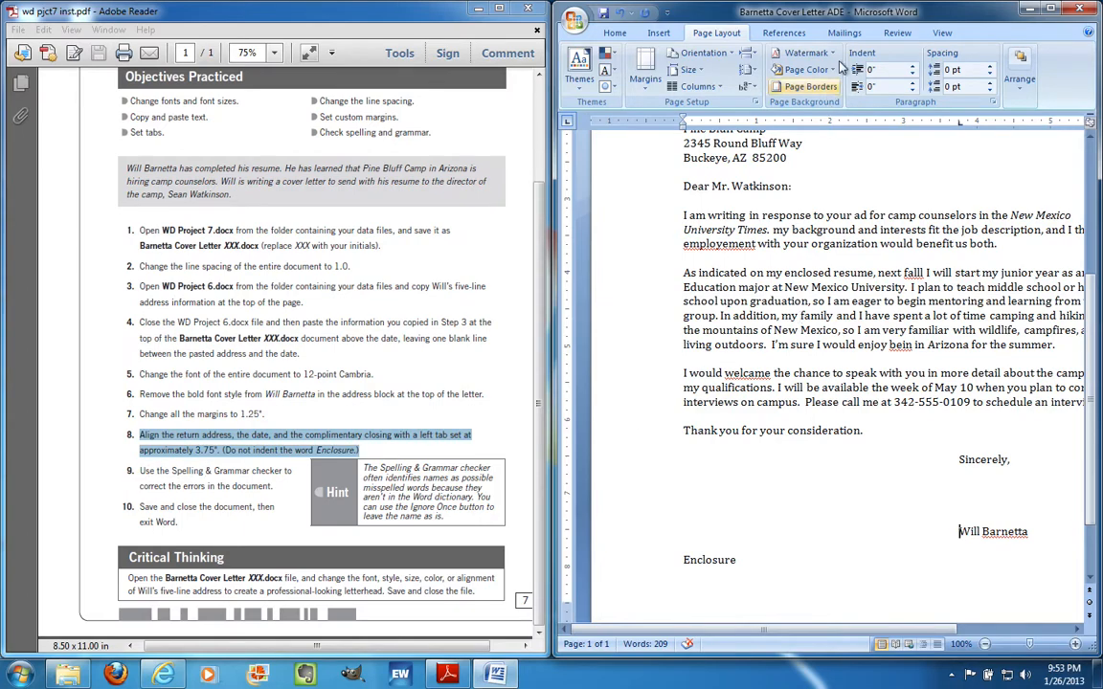
Start the Spelling & Grammar check and ignore all occurrences of the sender's surname
{"action": "left_click", "coordinate": [898, 32]}
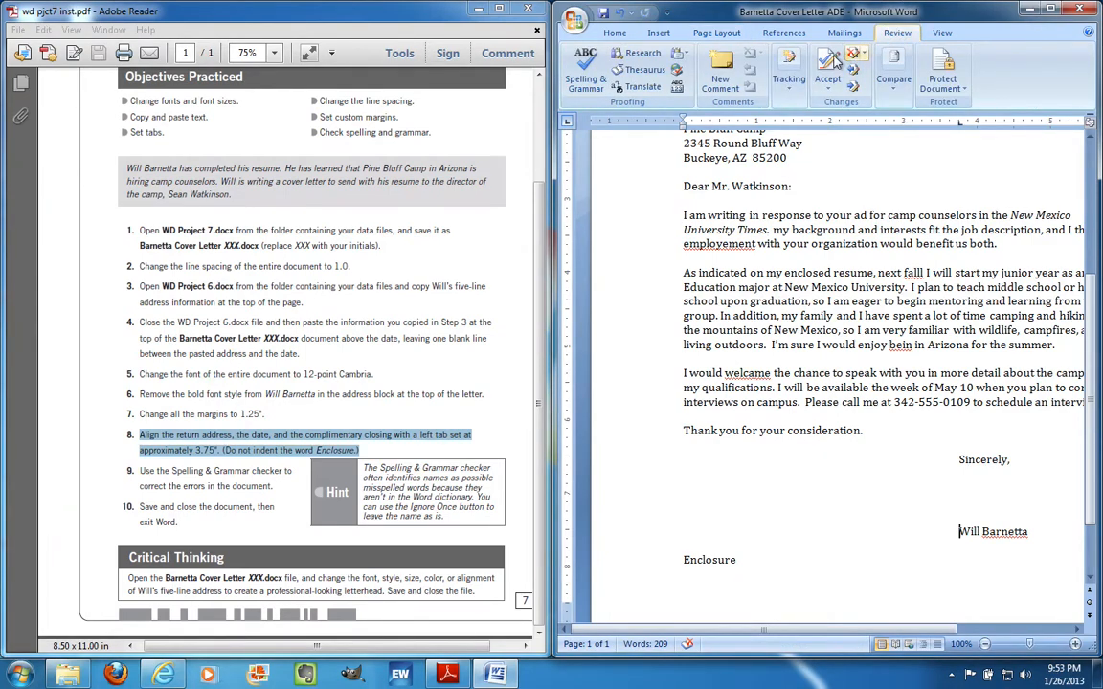
{"action": "left_click", "coordinate": [588, 78]}
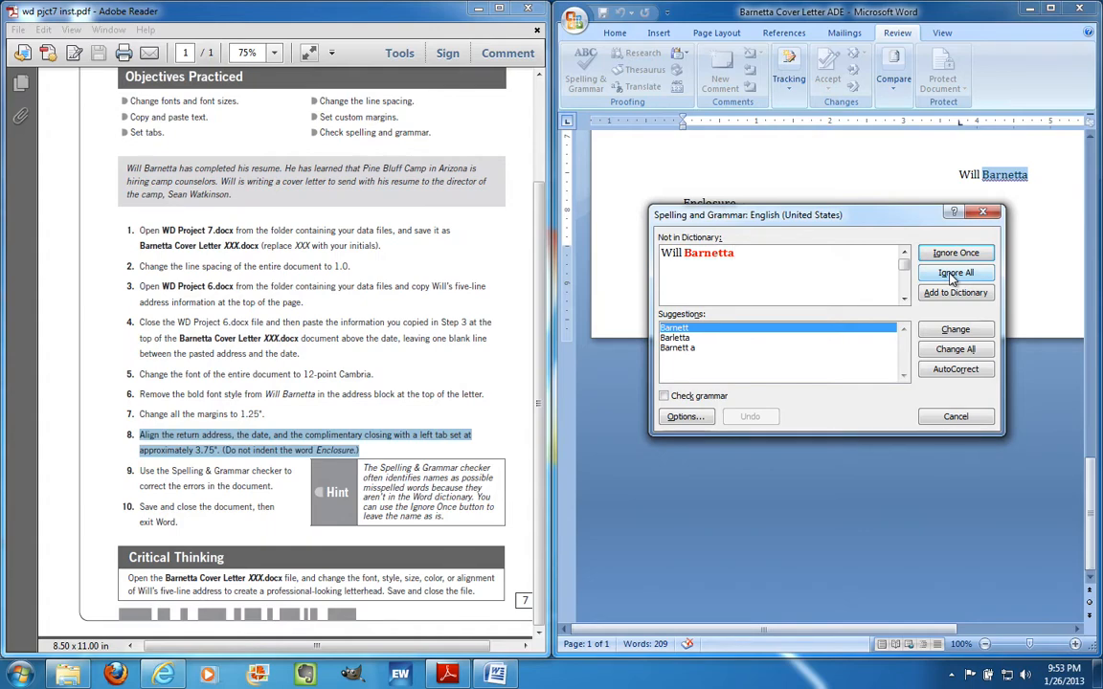
{"action": "left_click", "coordinate": [953, 274]}
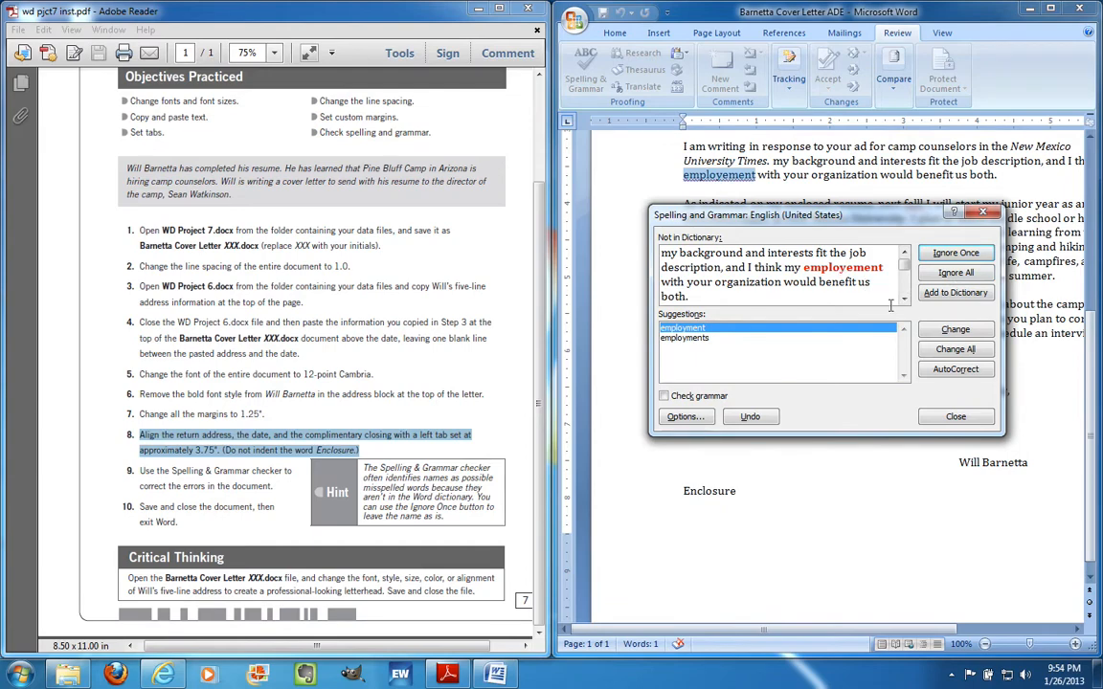
Correct the misspelled words with the suggestions "employment", "been" and "welcome", and finish the spelling check
{"action": "left_click", "coordinate": [950, 332]}
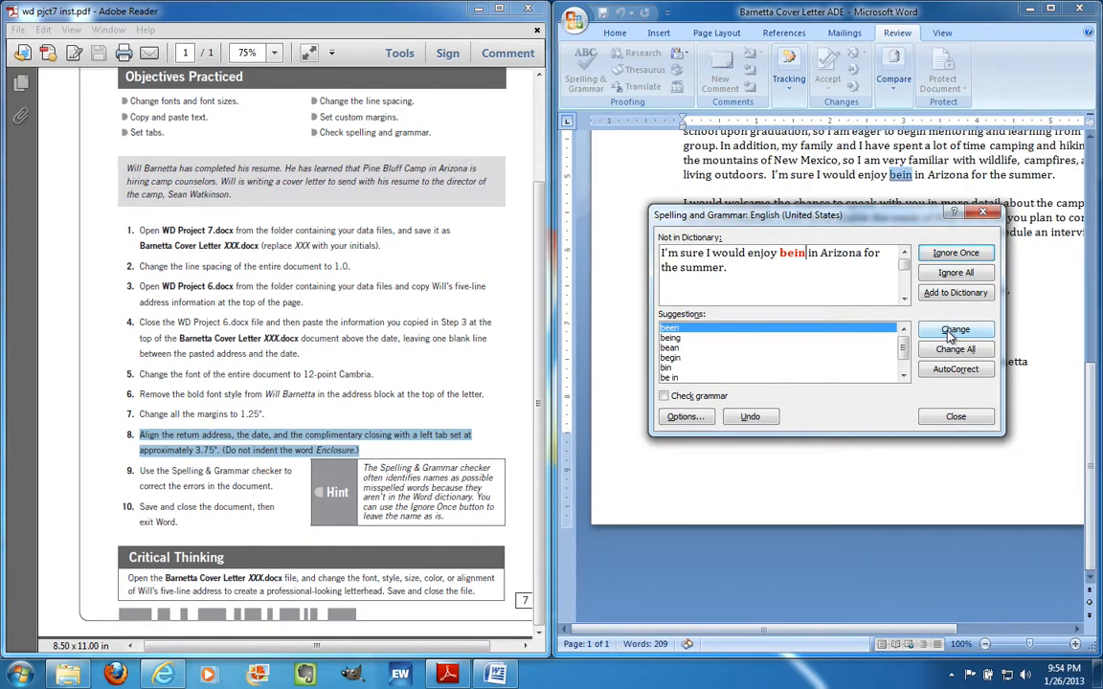
{"action": "left_click", "coordinate": [949, 333]}
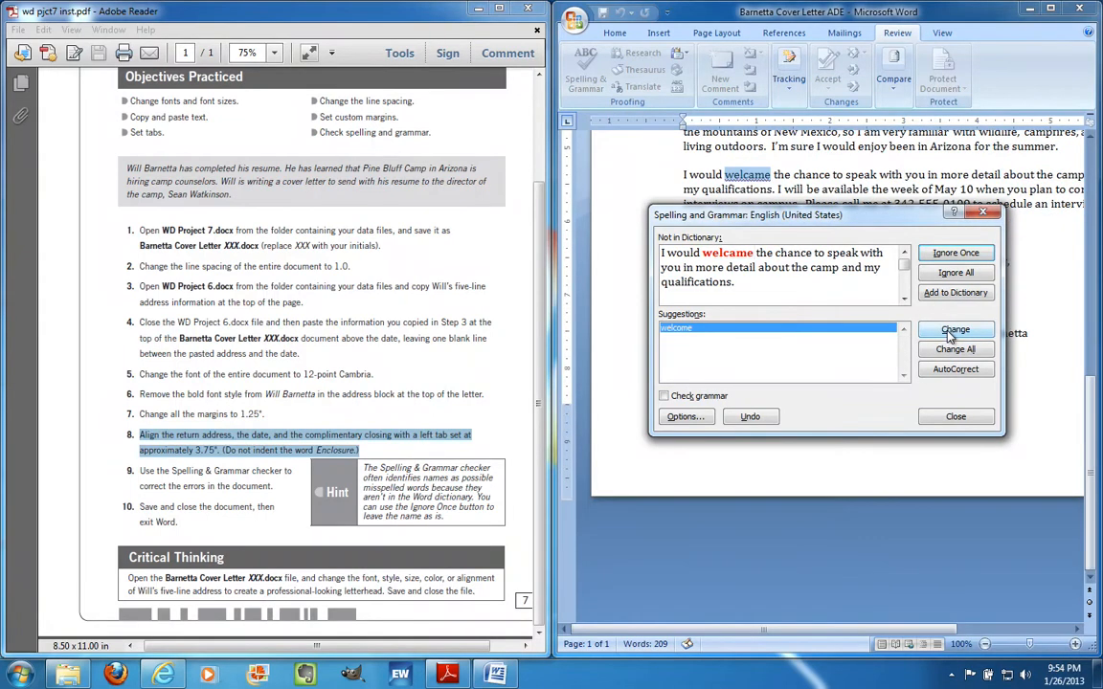
{"action": "left_click", "coordinate": [950, 332]}
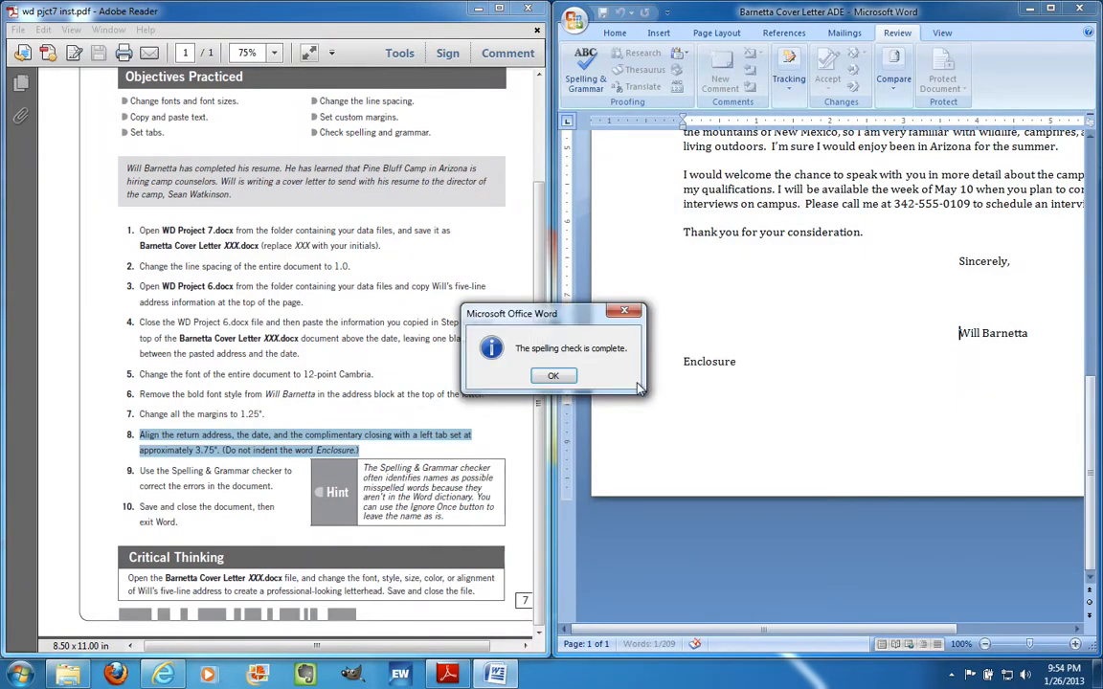
{"action": "left_click", "coordinate": [553, 377]}
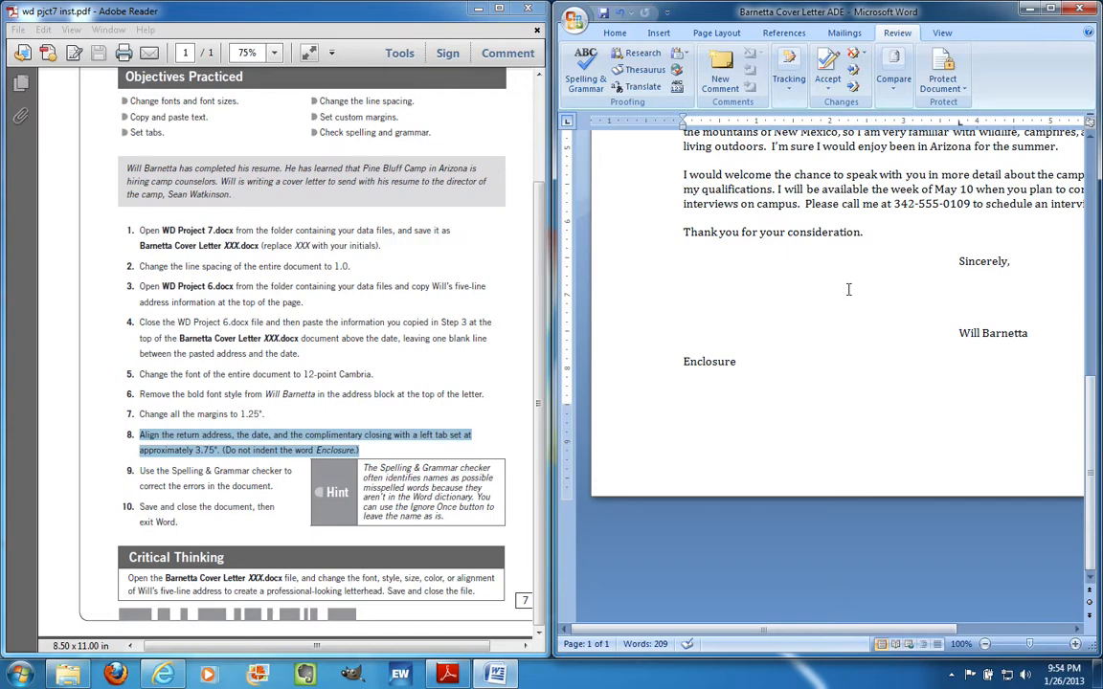
Switch to the instructions in Adobe Reader and highlight "Save and close the" in instruction 10
{"action": "left_click", "coordinate": [195, 486]}
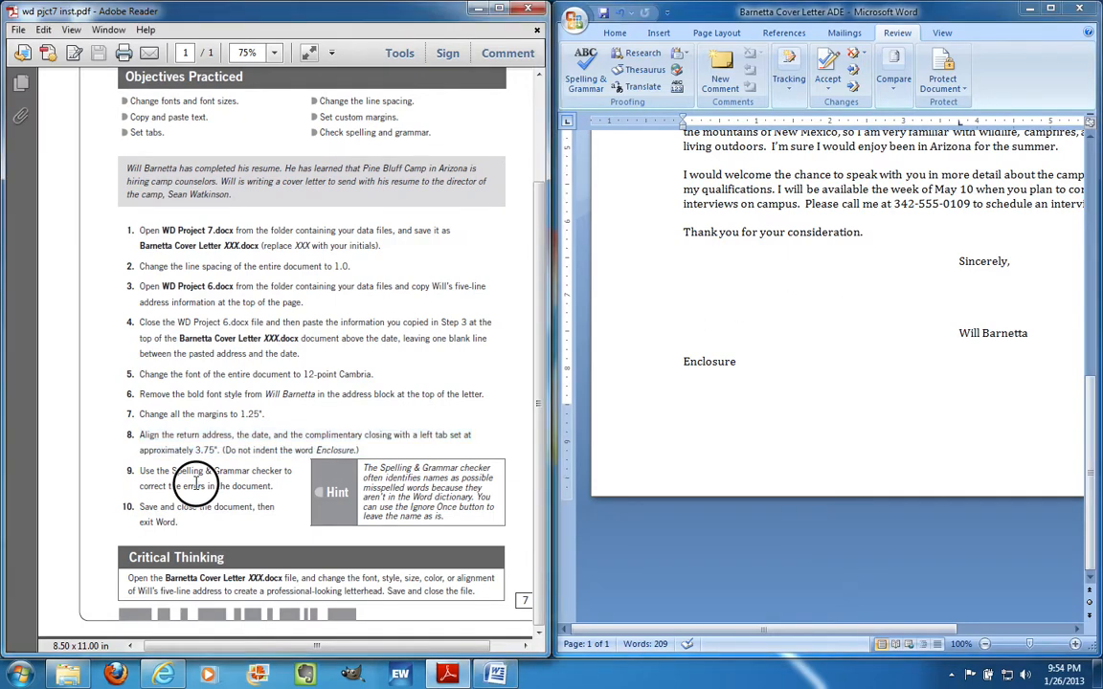
{"action": "left_click", "coordinate": [142, 508]}
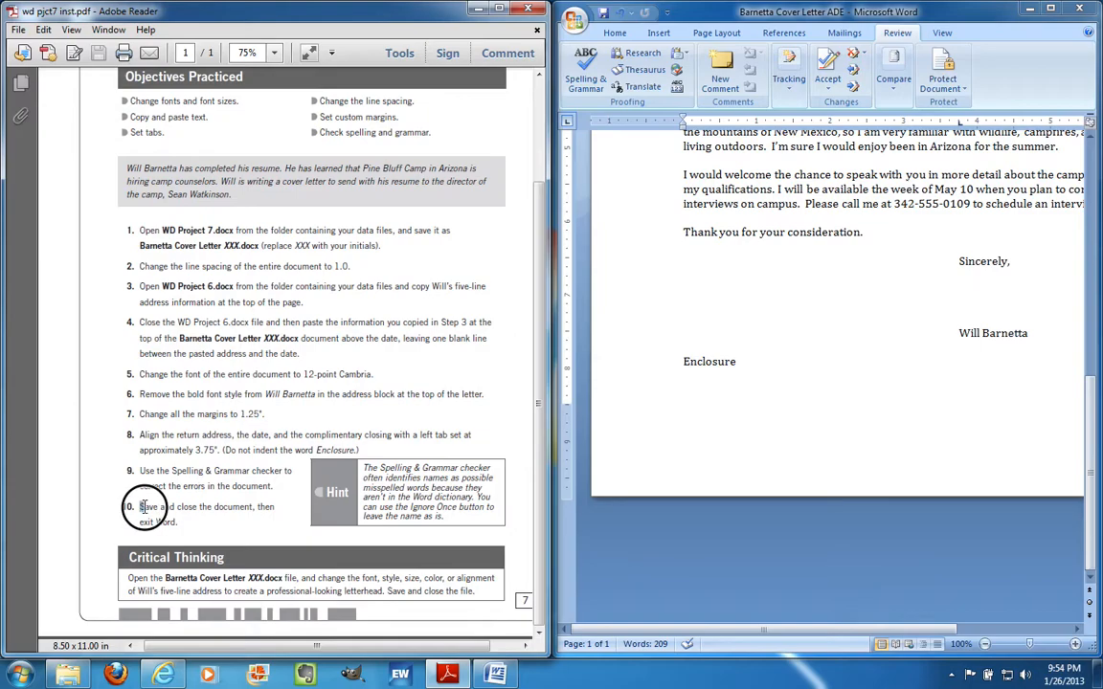
{"action": "left_click_drag", "start_coordinate": [142, 508], "coordinate": [212, 508]}
{"action": "scroll", "coordinate": [831, 307], "scroll_direction": "up", "scroll_amount": 3}
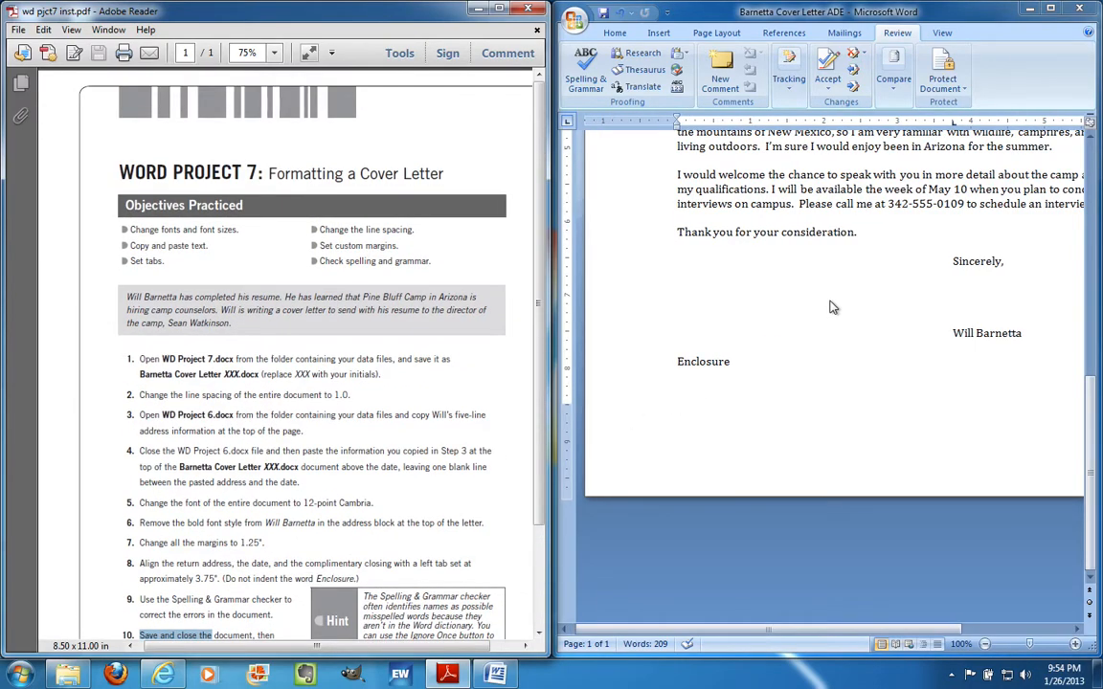
Return to the Word letter, recheck its spelling and capitalize "My" at the start of the sentence following "New Mexico University Times."
{"action": "left_click", "coordinate": [831, 308]}
{"action": "scroll", "coordinate": [831, 302], "scroll_direction": "down", "scroll_amount": 2}
{"action": "scroll", "coordinate": [831, 301], "scroll_direction": "up", "scroll_amount": 3}
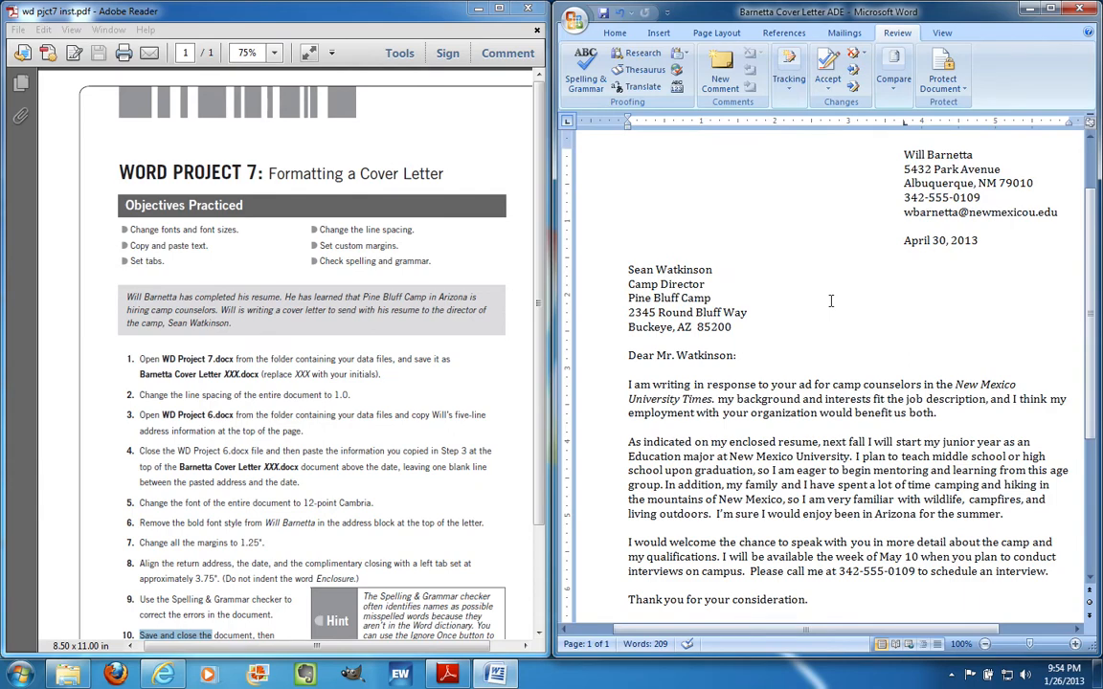
{"action": "scroll", "coordinate": [831, 300], "scroll_direction": "down", "scroll_amount": 2}
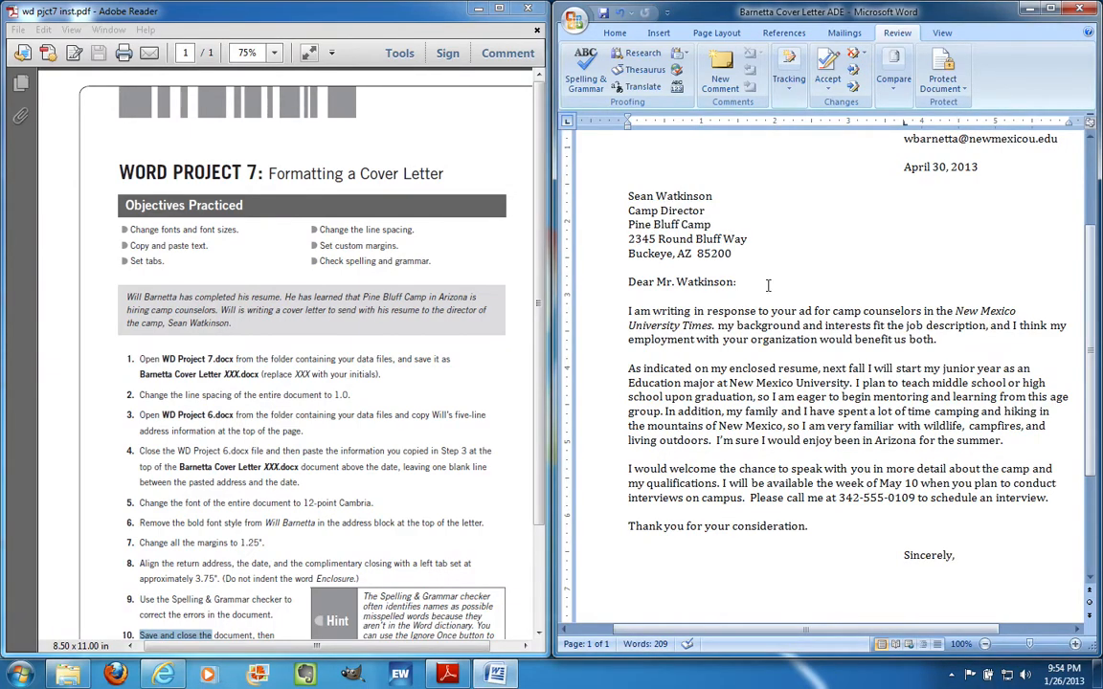
{"action": "scroll", "coordinate": [768, 284], "scroll_direction": "down", "scroll_amount": 1}
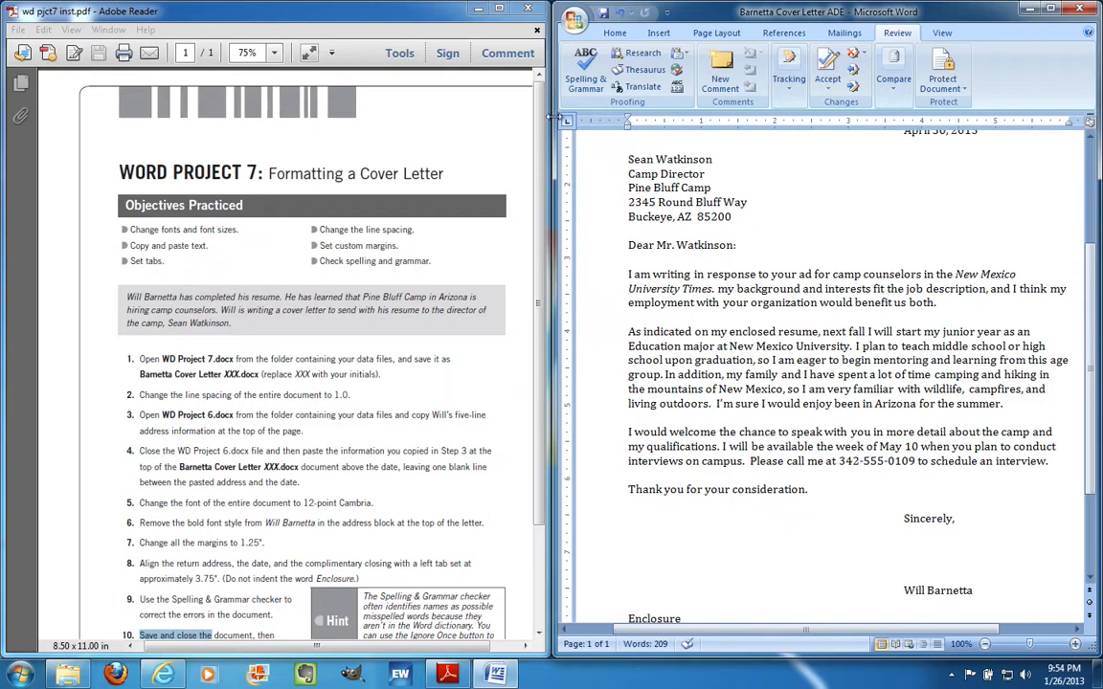
{"action": "left_click", "coordinate": [585, 78]}
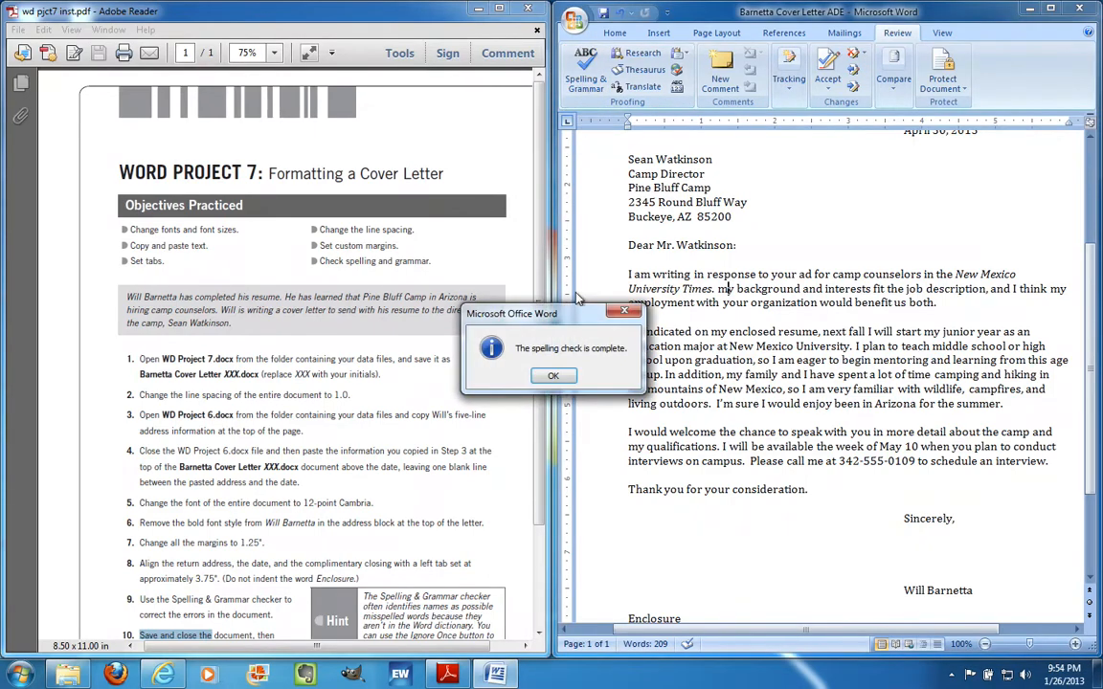
{"action": "left_click", "coordinate": [554, 376]}
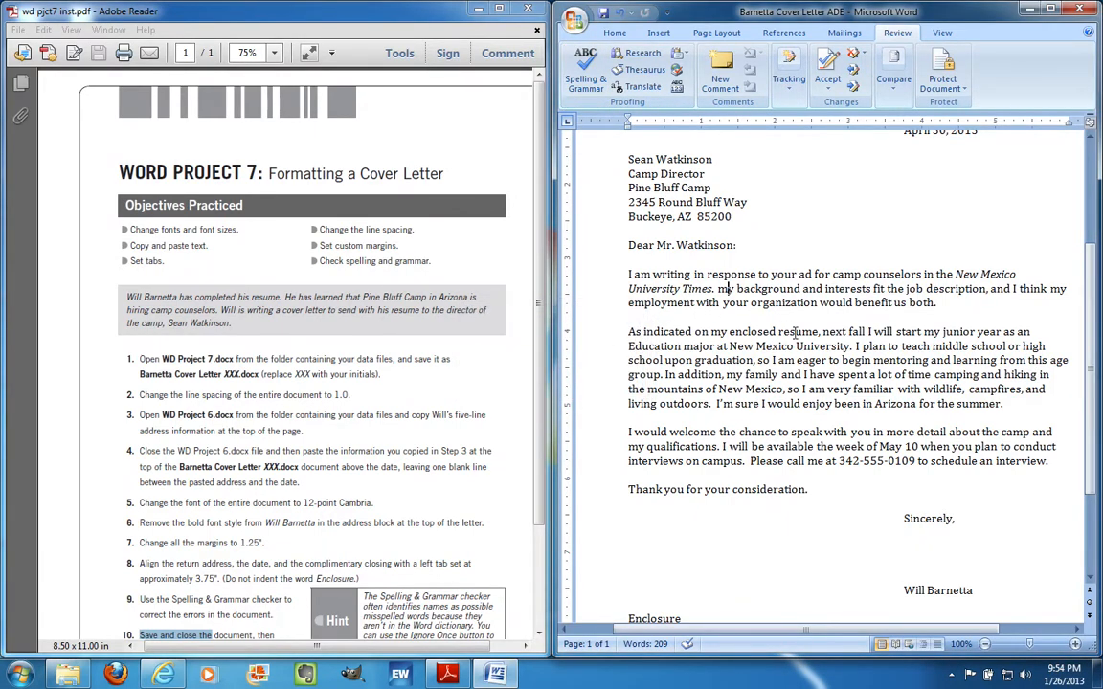
{"action": "key", "text": "BackSpace"}
{"action": "type", "text": "M"}
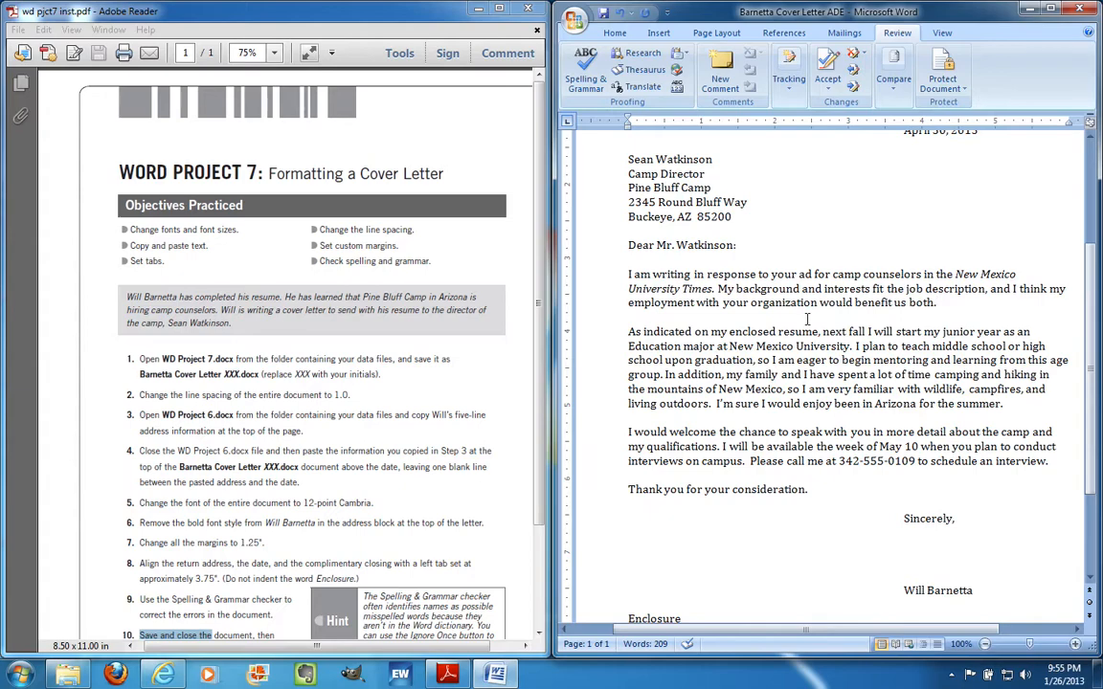
Proofread the remaining body paragraphs and the closing of the letter for uncorrected errors
{"action": "scroll", "coordinate": [807, 319], "scroll_direction": "down", "scroll_amount": 1}
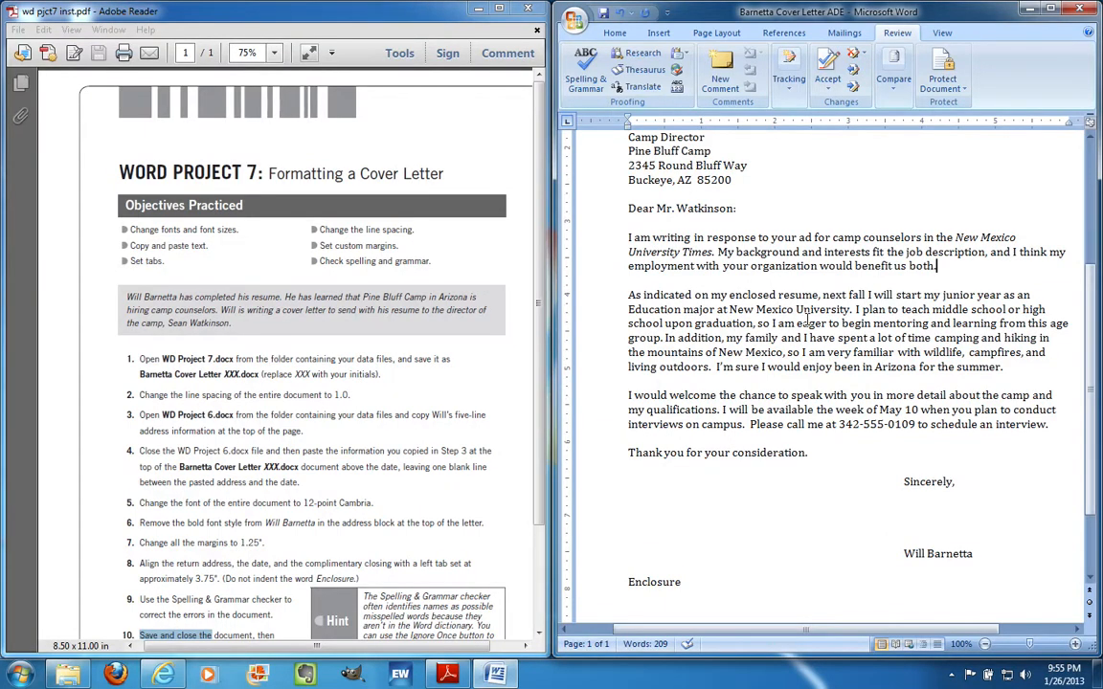
{"action": "scroll", "coordinate": [806, 322], "scroll_direction": "down", "scroll_amount": 1}
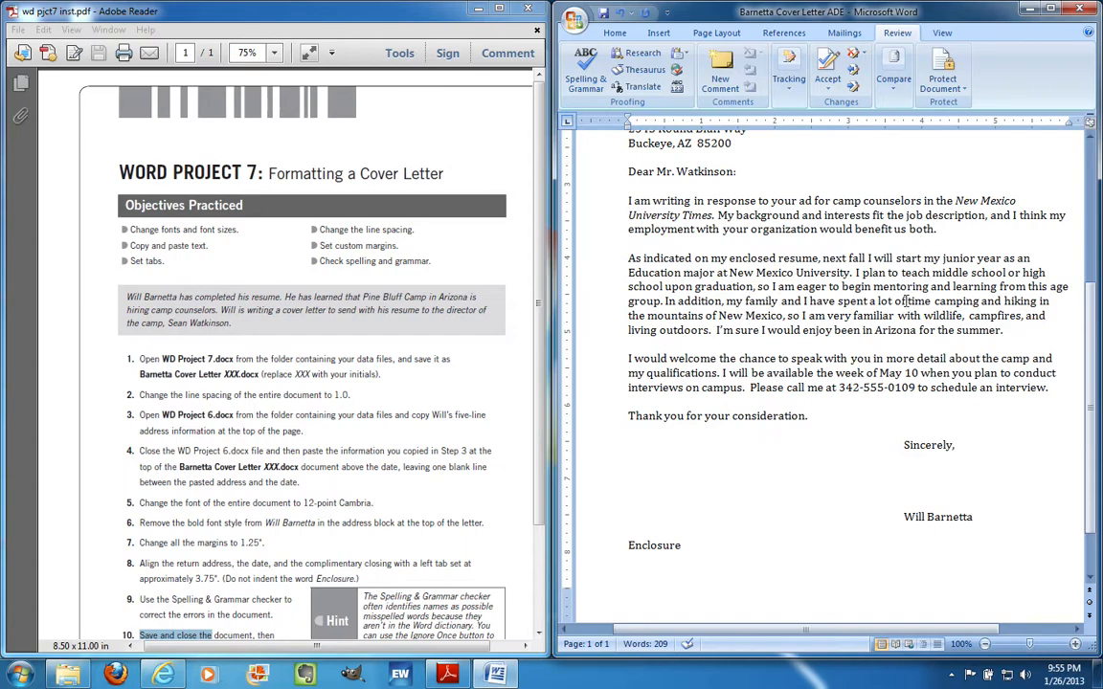
{"action": "scroll", "coordinate": [904, 301], "scroll_direction": "down", "scroll_amount": 1}
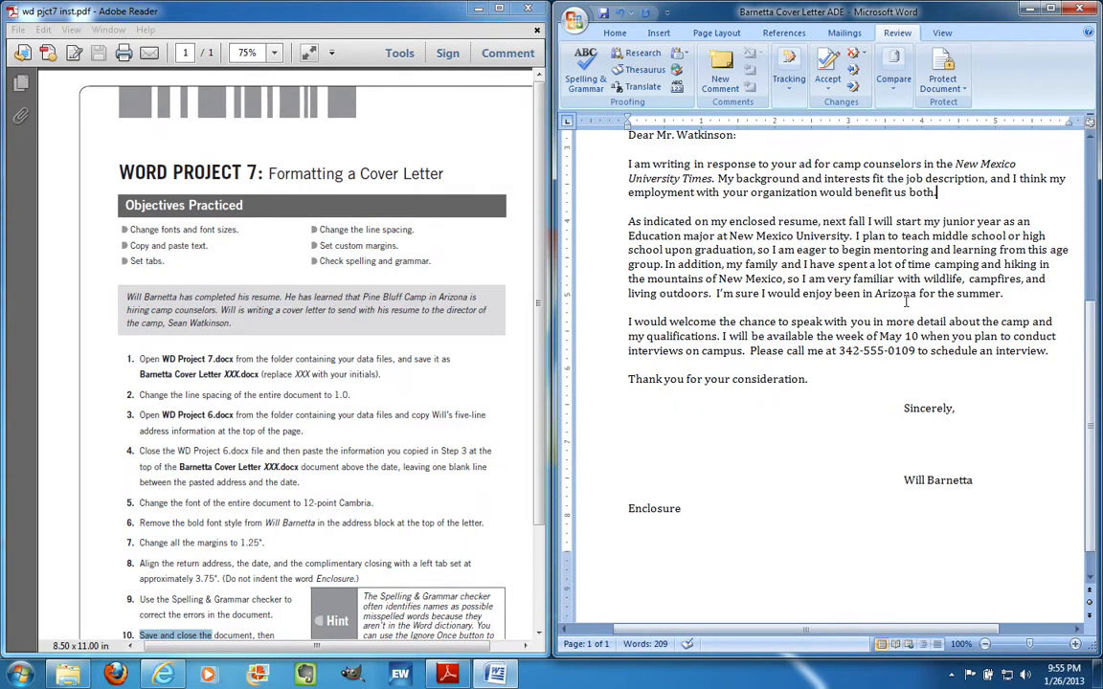
{"action": "scroll", "coordinate": [904, 300], "scroll_direction": "up", "scroll_amount": 8}
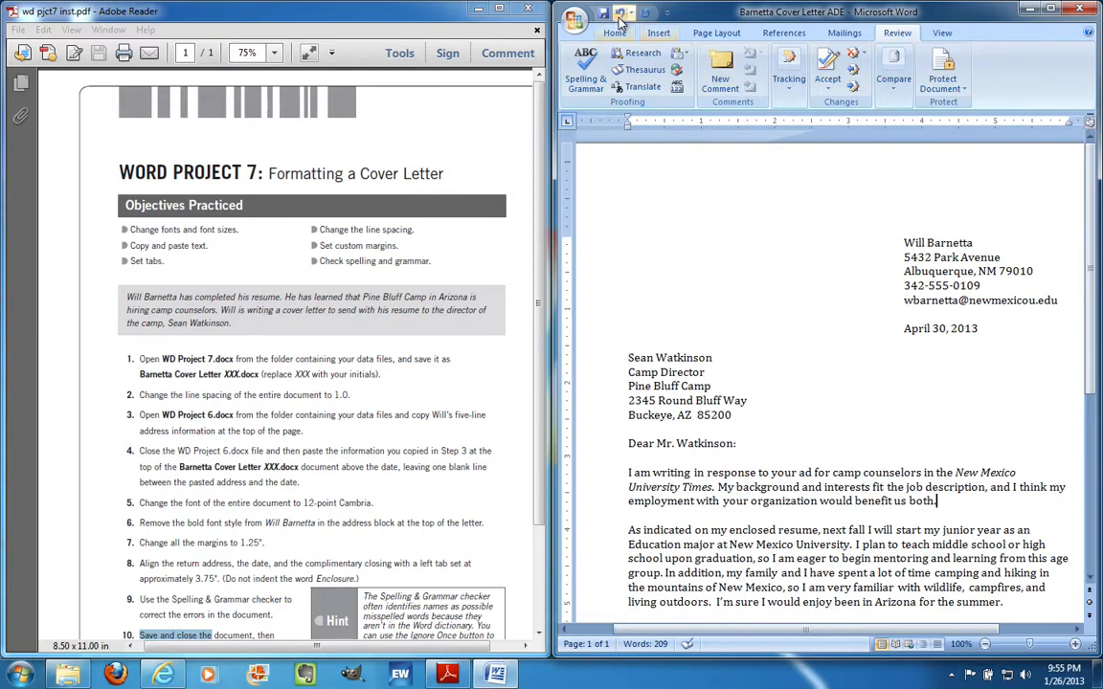